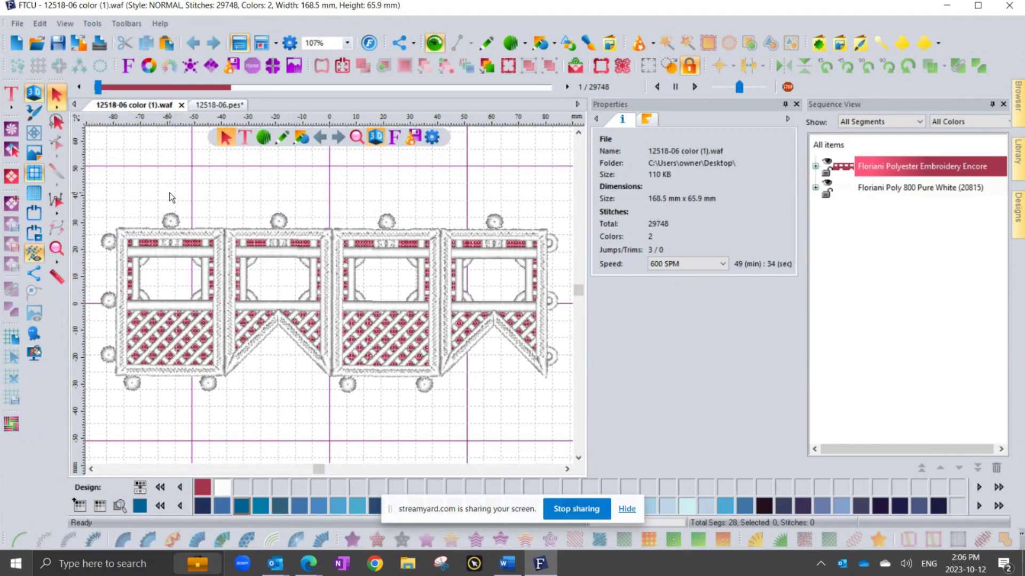
# Make 12518-06.pes, the single-colour pale pink version, the active design.
pyautogui.click(214, 107)
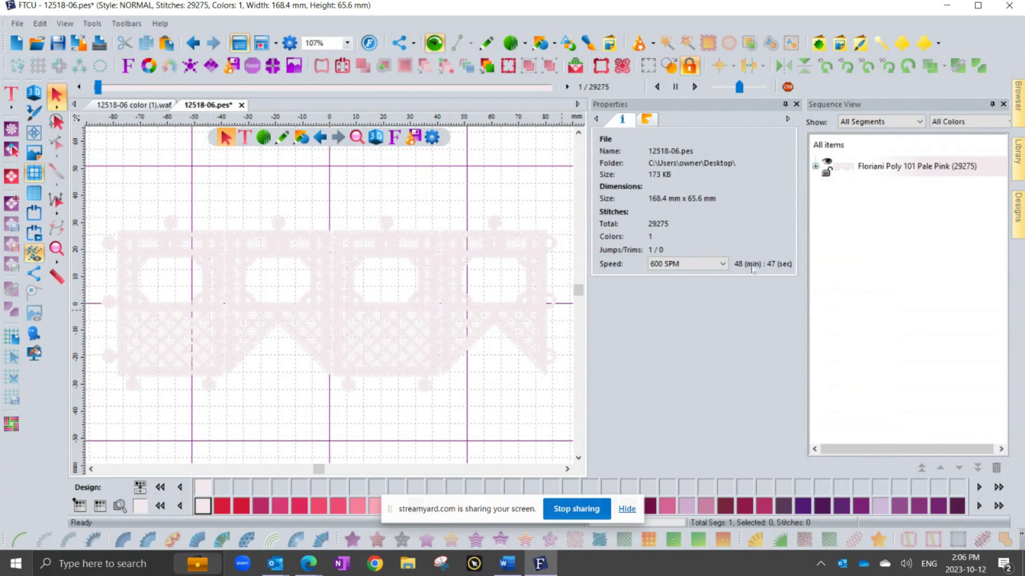
# Recolour the entire border Floriani Poly 105 Laurel Pink, deselect it, and turn off the grid.
pyautogui.click(871, 170)
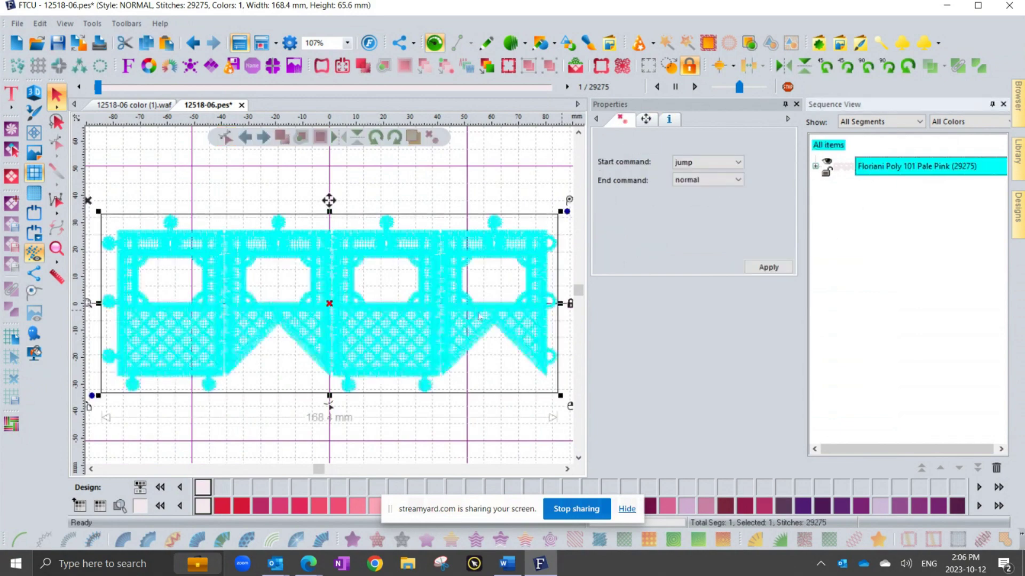
pyautogui.click(338, 506)
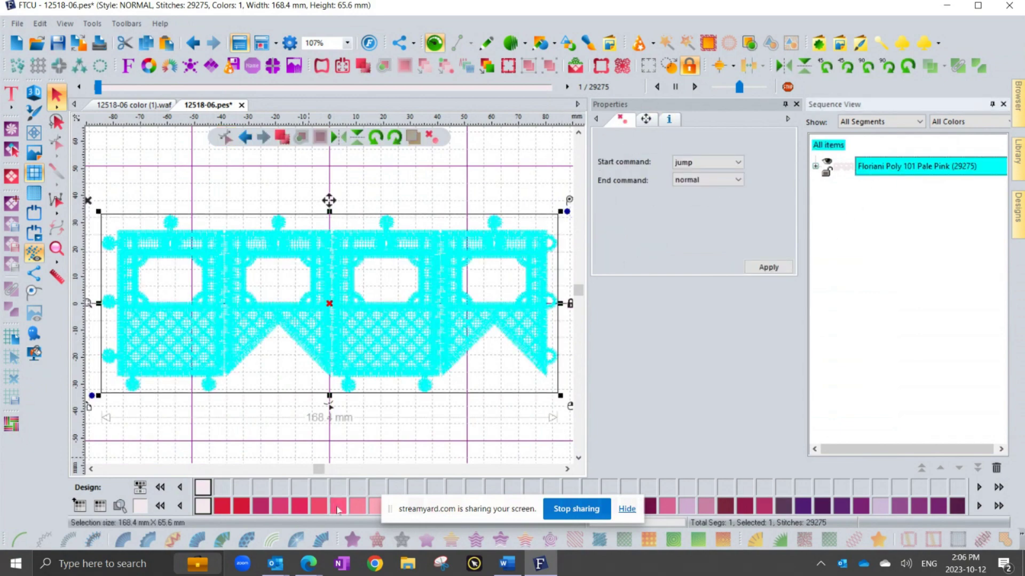
pyautogui.click(329, 448)
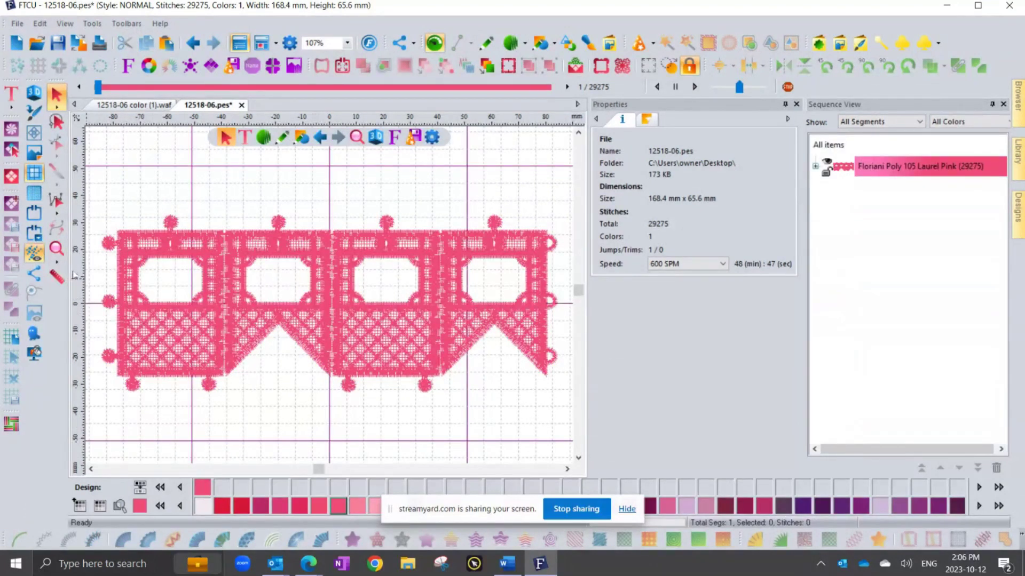
pyautogui.click(34, 173)
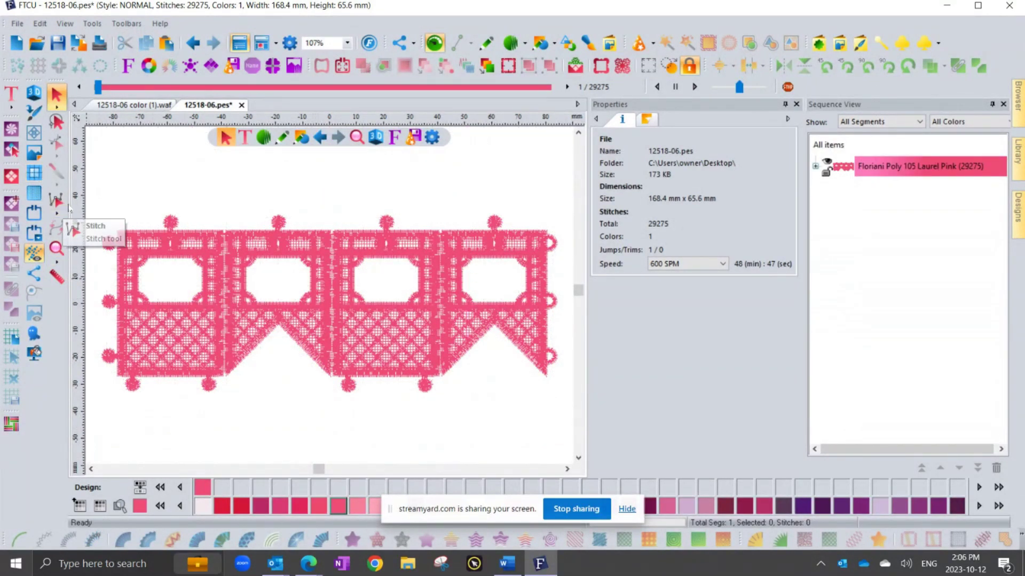
# Run a sped-up stitch simulation and zoom in on the first panel's upper left.
pyautogui.click(694, 87)
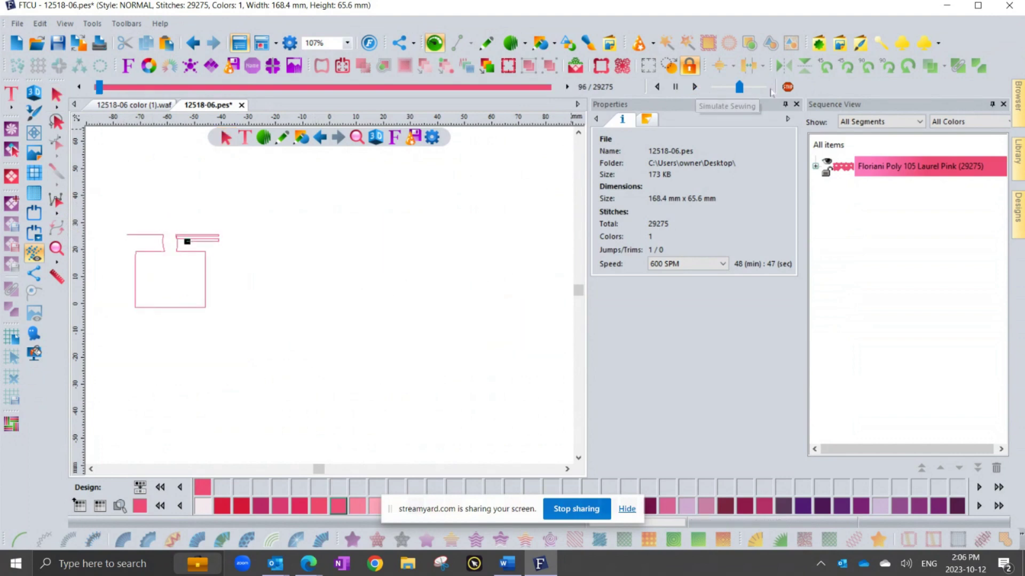
pyautogui.click(758, 89)
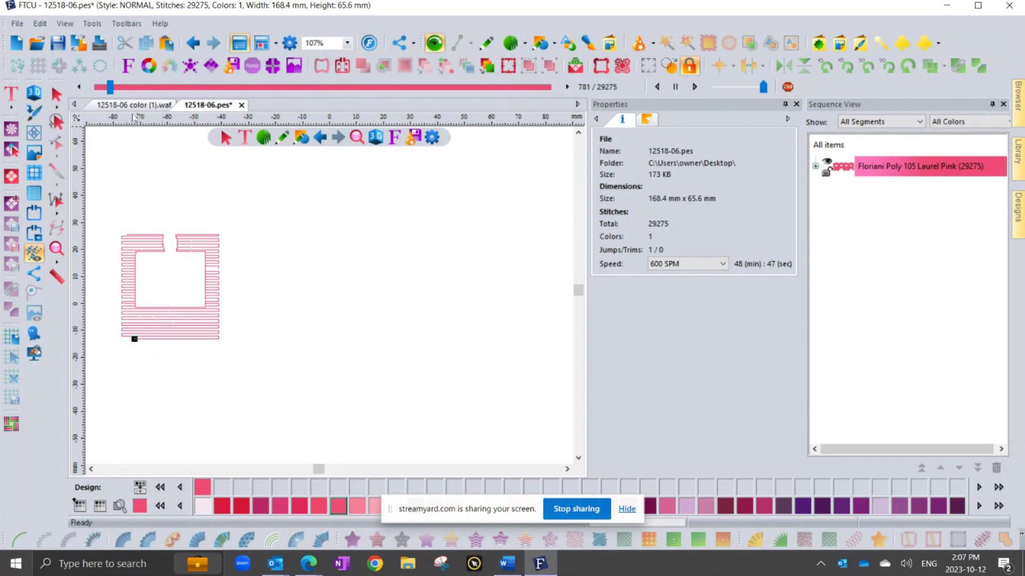
pyautogui.moveTo(111, 88)
pyautogui.mouseDown()
pyautogui.moveTo(148, 94)
pyautogui.moveTo(130, 93)
pyautogui.mouseUp()
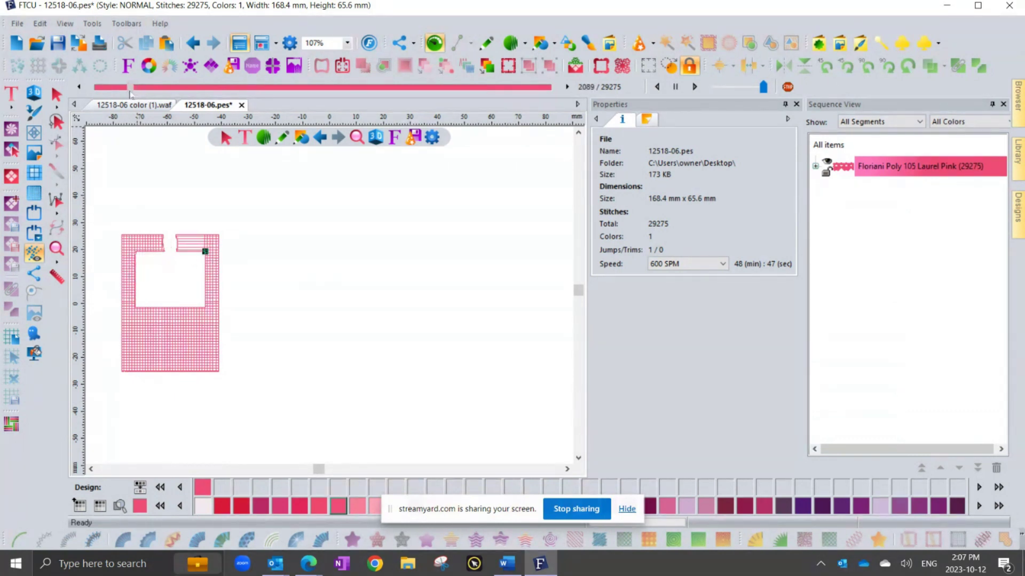
pyautogui.click(137, 257)
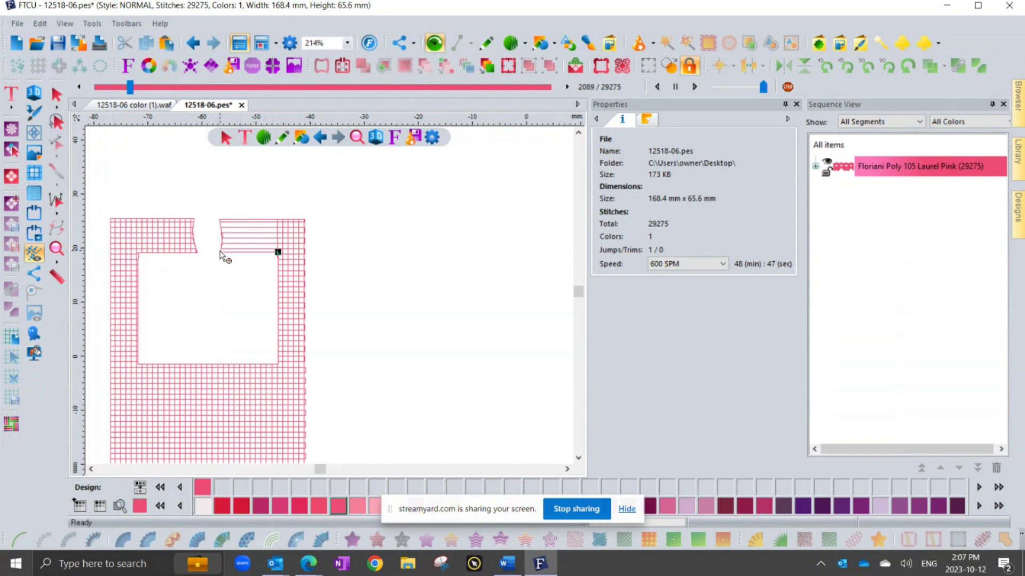
# Advance the simulation to stitch 2188 and insert a color stop there.
pyautogui.click(568, 87)
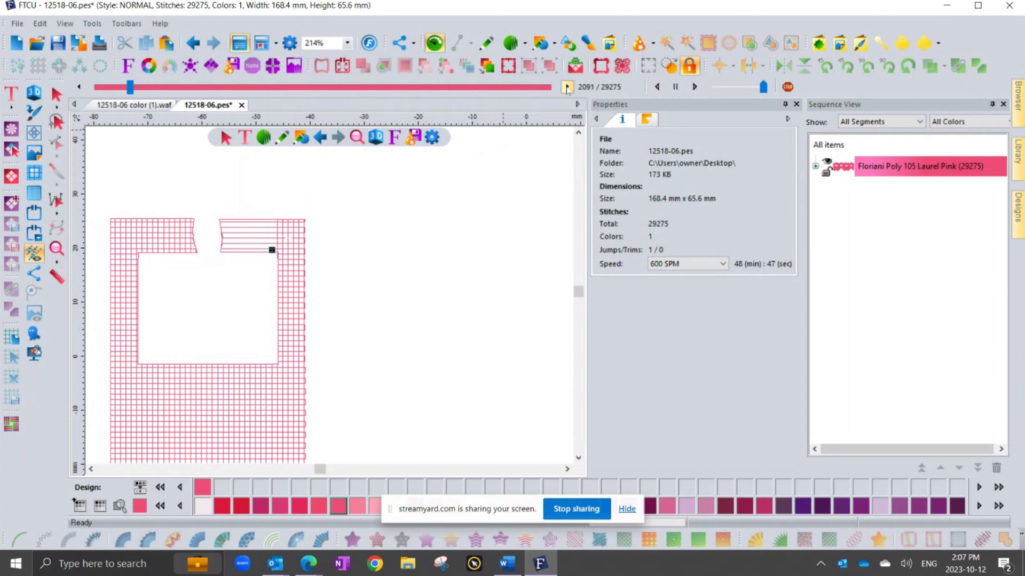
pyautogui.click(568, 87)
pyautogui.click(567, 87)
pyautogui.click(567, 87)
pyautogui.click(567, 87)
pyautogui.click(694, 87)
pyautogui.click(714, 87)
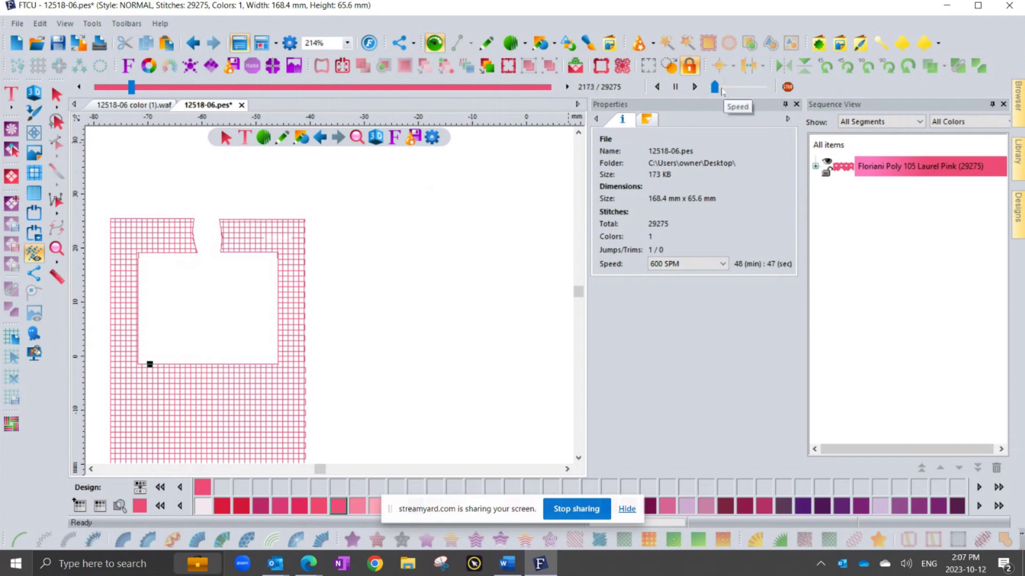
pyautogui.click(714, 87)
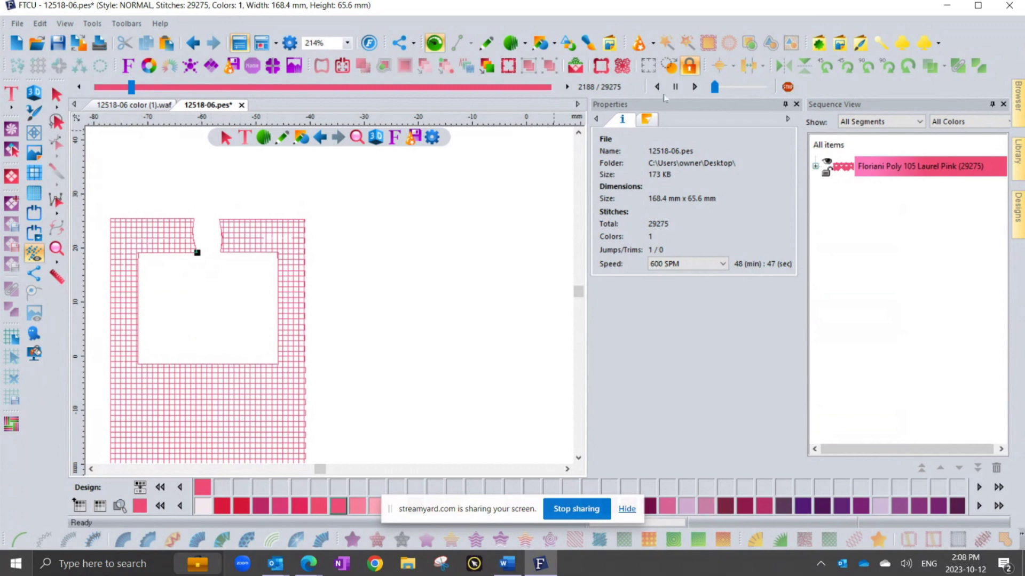
pyautogui.click(788, 87)
# Recolour the first 2188-stitch segment Floriani Poly 101 Pale Pink.
pyautogui.click(55, 95)
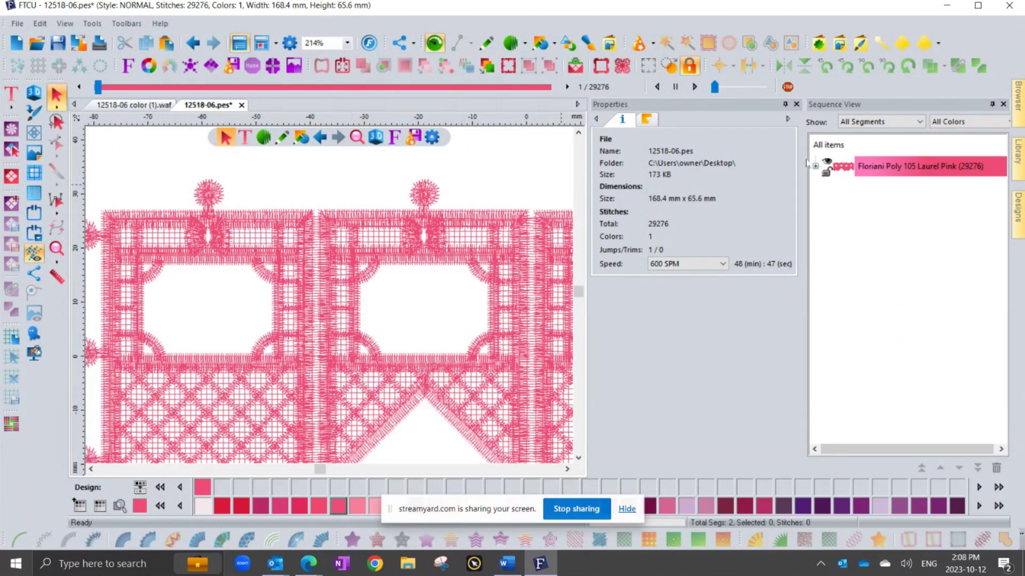
pyautogui.click(815, 167)
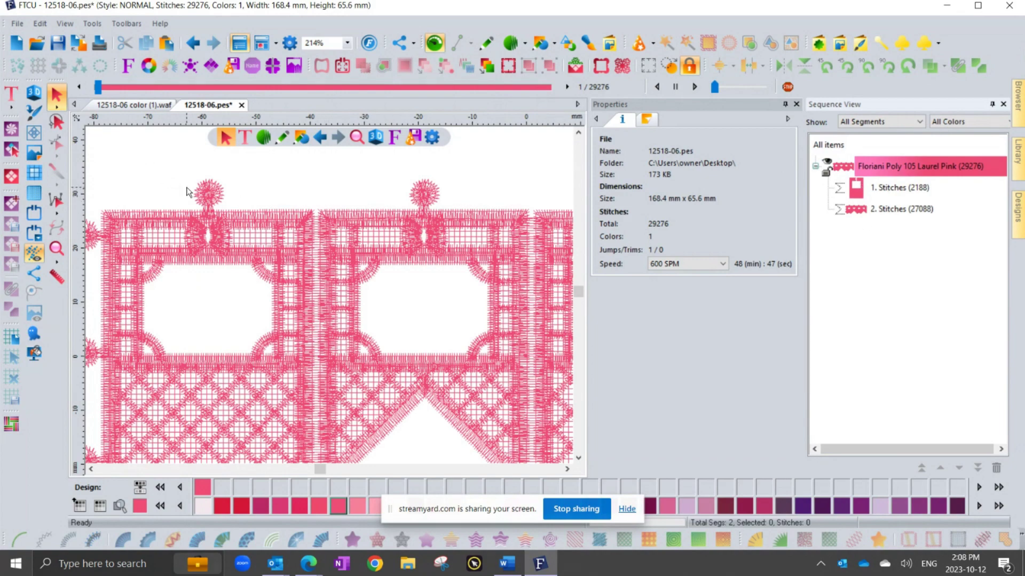
pyautogui.scroll(-1, 190, 195)
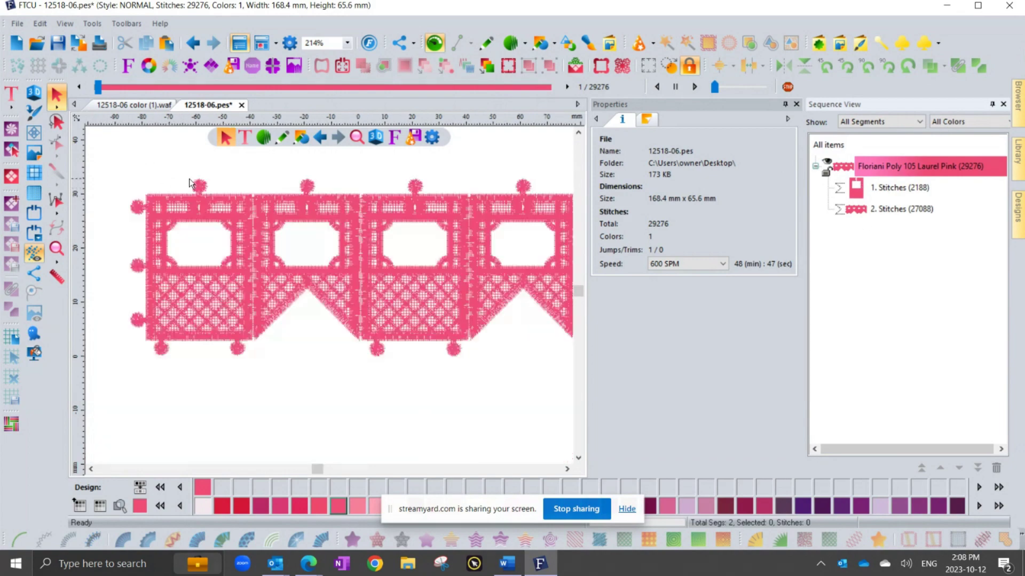
pyautogui.click(883, 189)
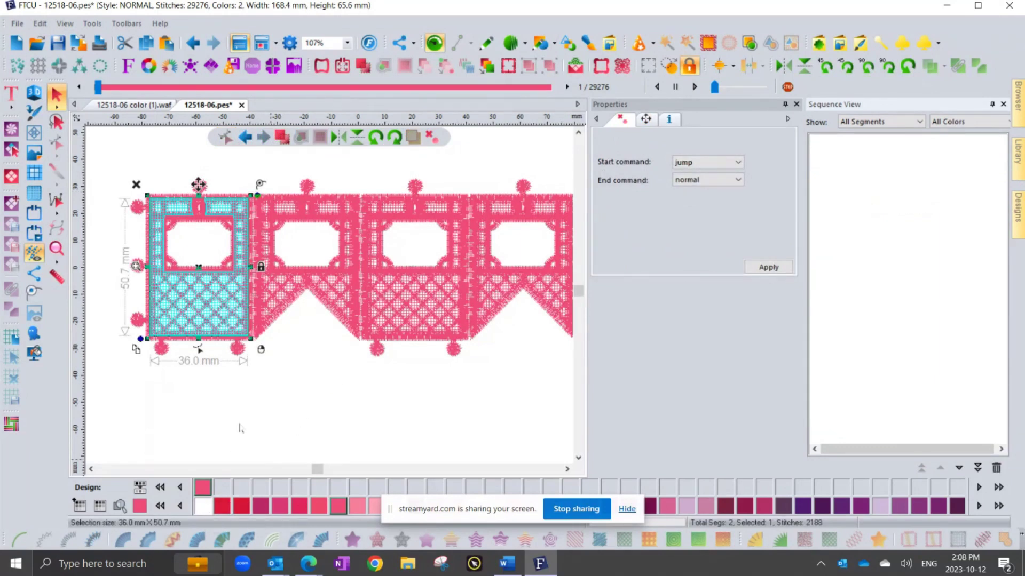
pyautogui.click(238, 400)
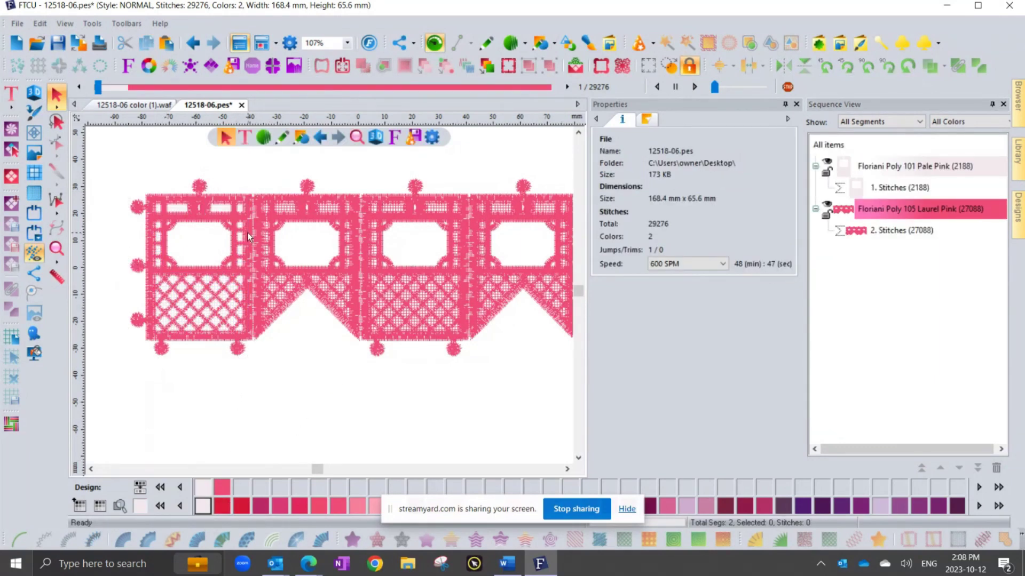
pyautogui.moveTo(98, 87); pyautogui.dragTo(226, 96)
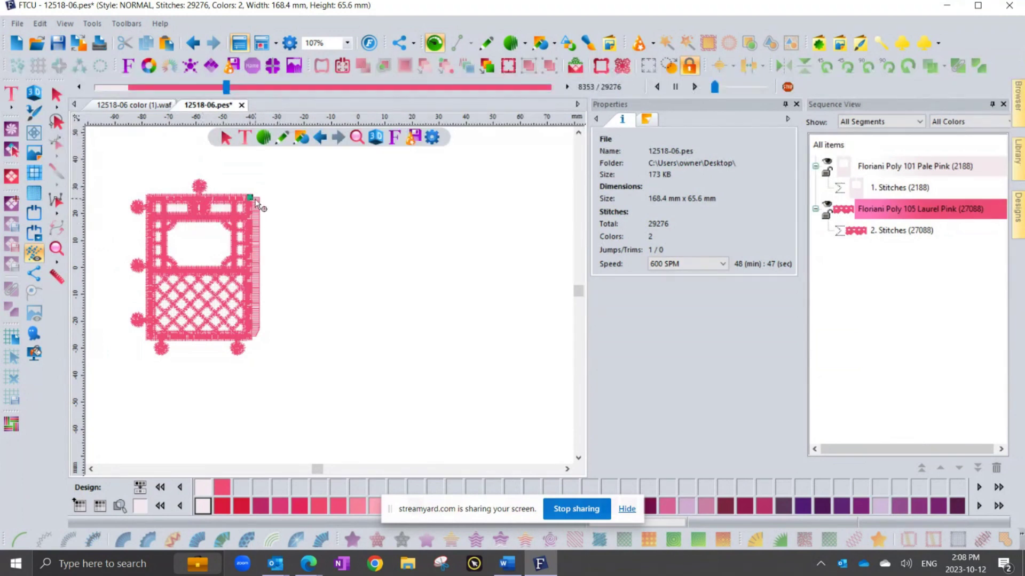
# Insert a stop at the first panel's end, splitting Laurel Pink into 6166 and 20923 stitches.
pyautogui.scroll(3, 260, 205)
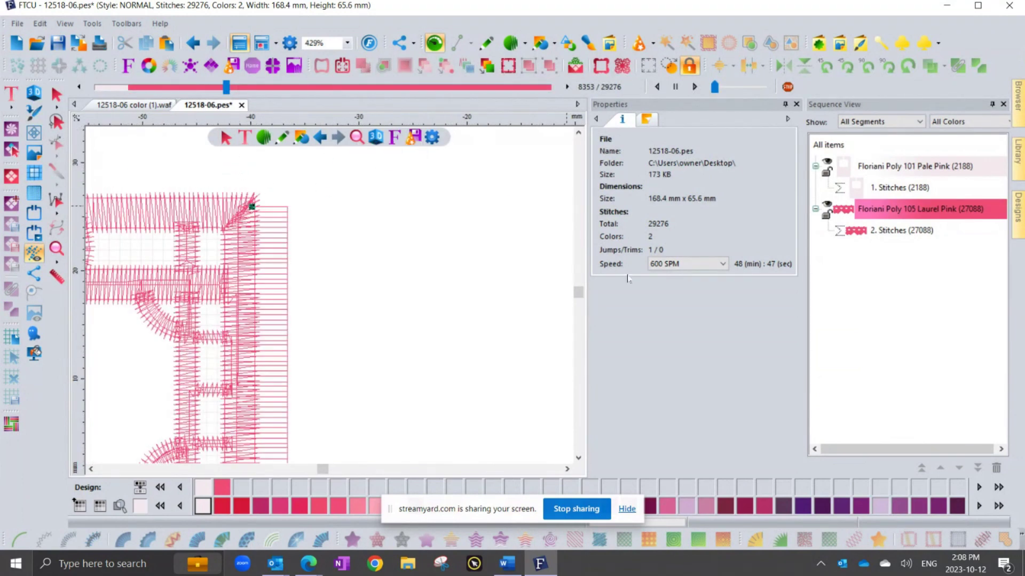
pyautogui.click(567, 87)
pyautogui.click(567, 87)
pyautogui.click(79, 87)
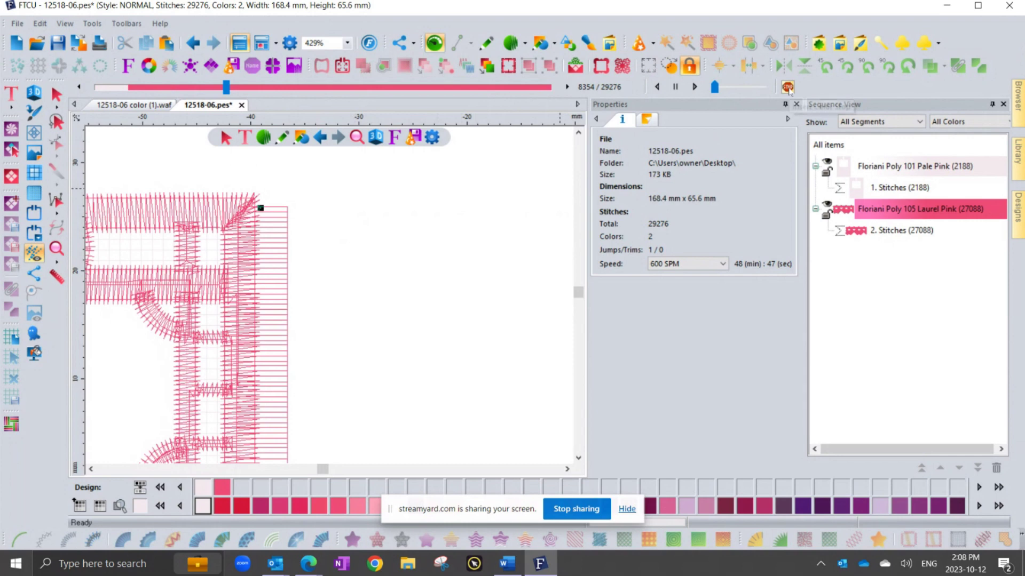
pyautogui.click(388, 231)
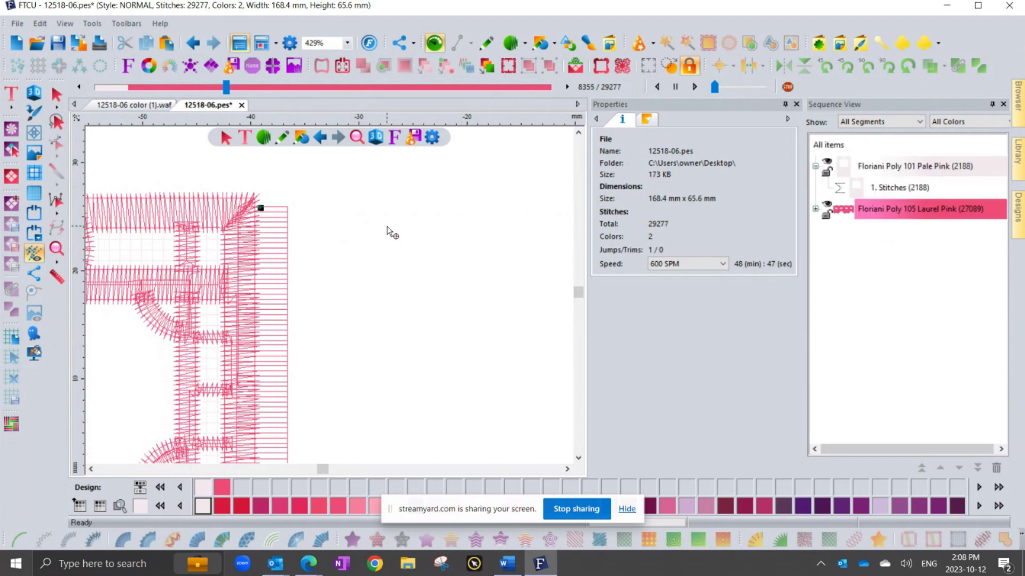
pyautogui.scroll(-5, 388, 231)
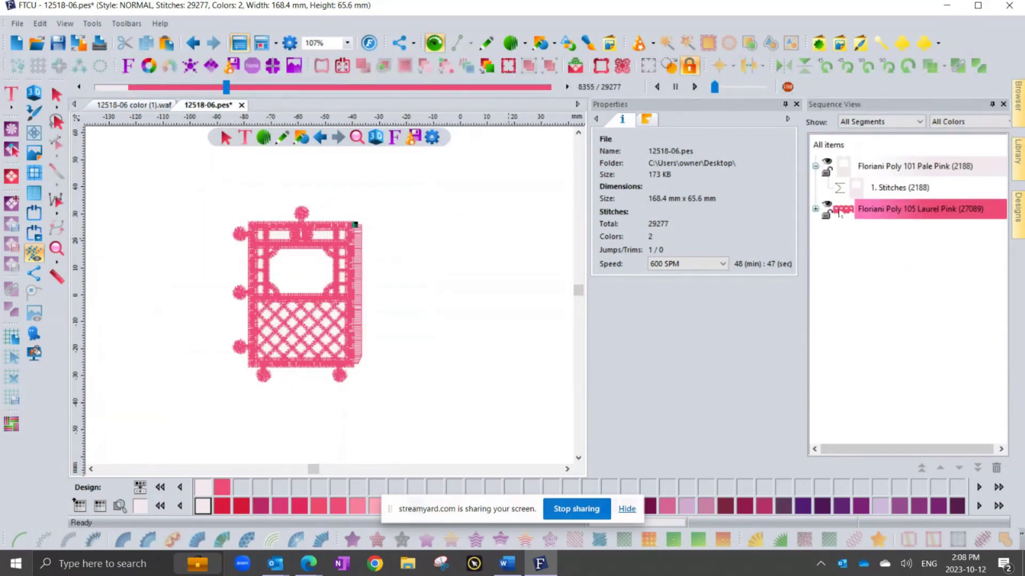
pyautogui.click(816, 209)
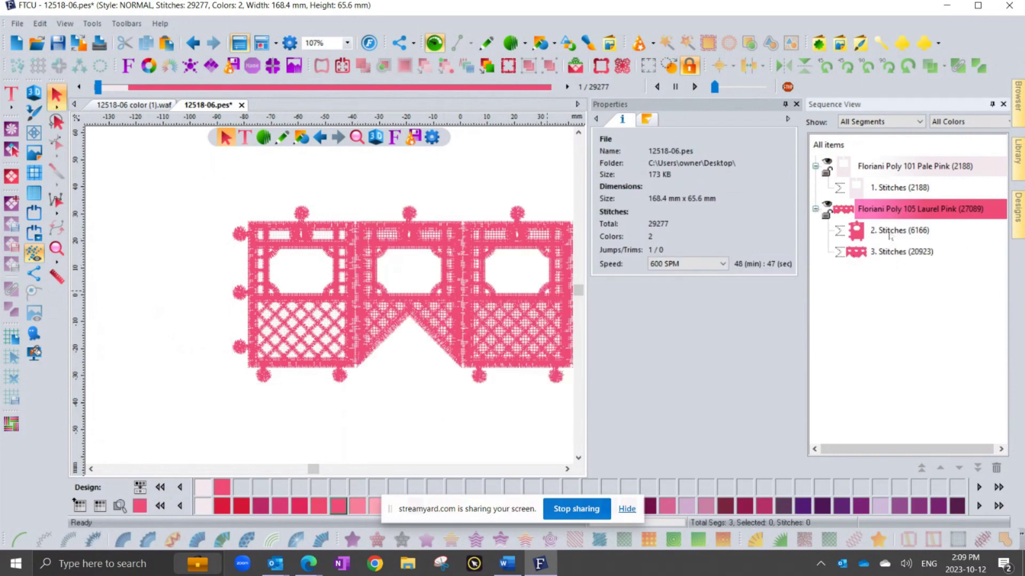
# Check the extents of the 6166- and 20923-stitch segments, then rewind playback to stitch 1.
pyautogui.click(889, 232)
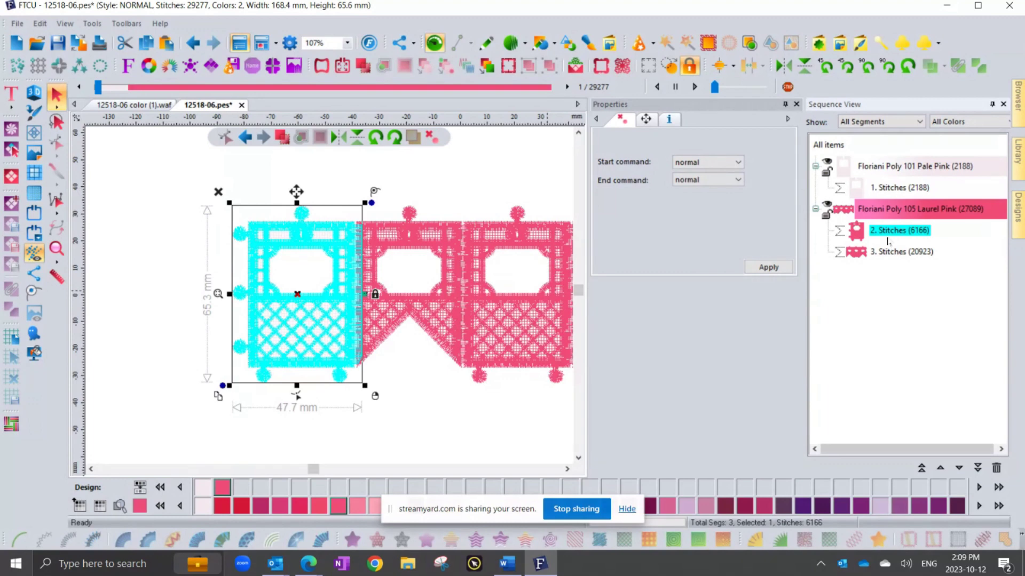
pyautogui.click(875, 252)
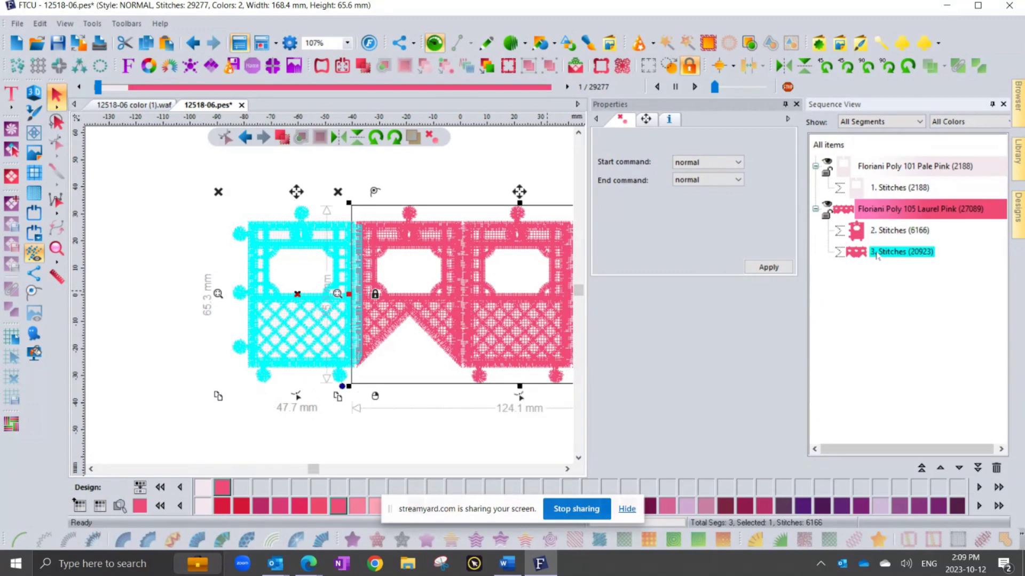
pyautogui.click(567, 470)
pyautogui.click(567, 470)
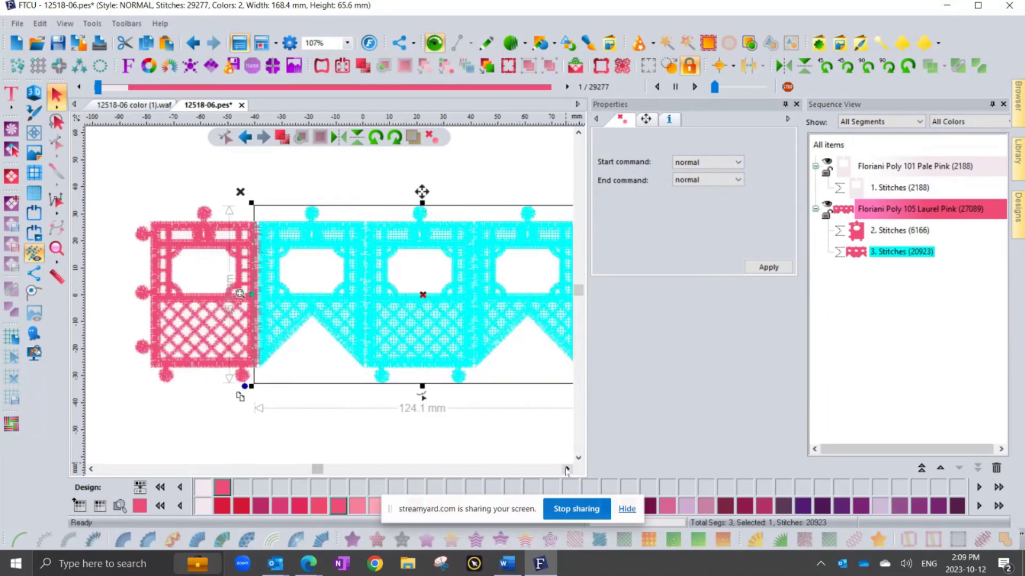
pyautogui.click(567, 470)
pyautogui.click(567, 470)
pyautogui.click(226, 433)
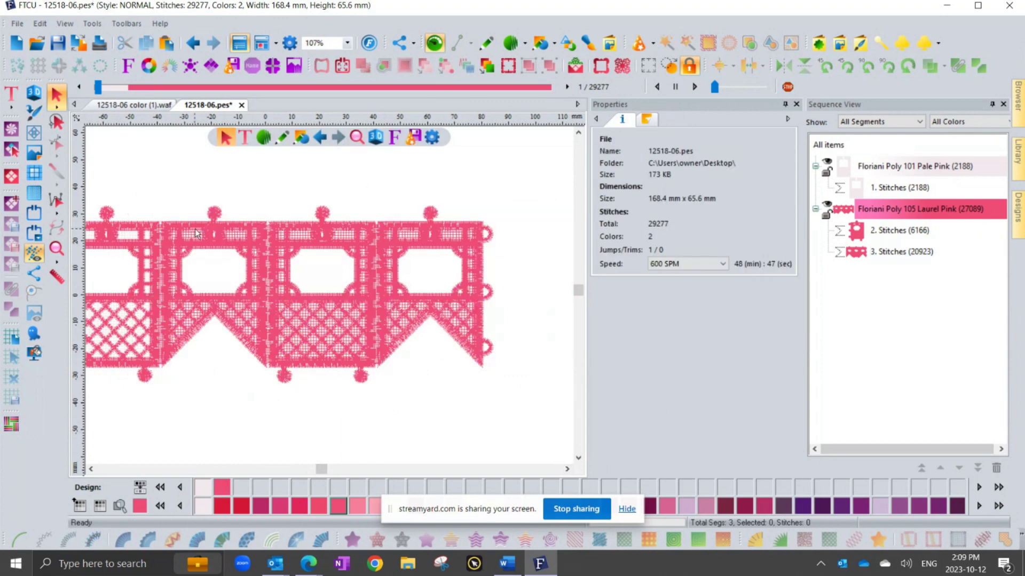
pyautogui.click(98, 87)
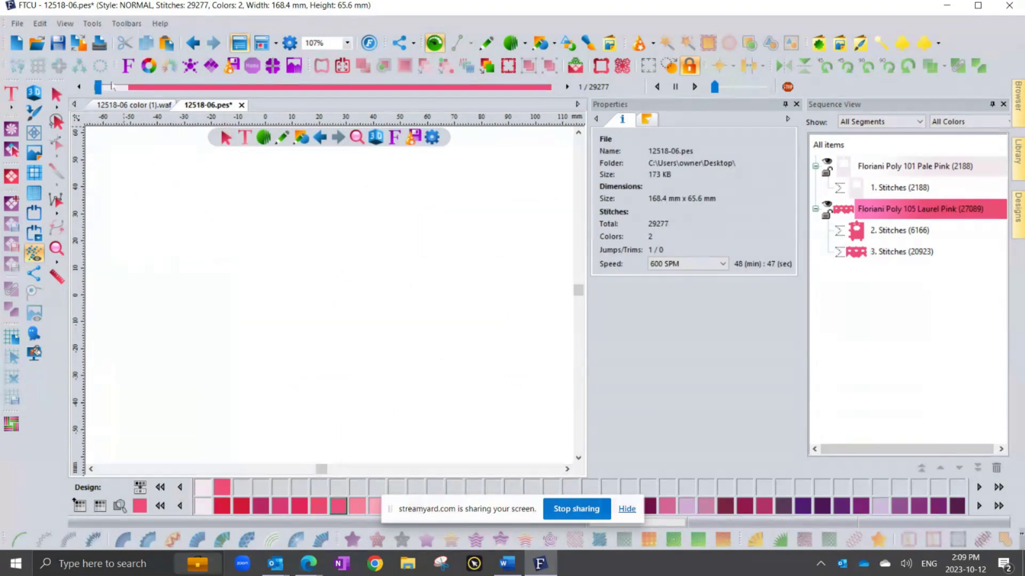
# Split at the second panel's start and recolour its 1609-stitch segment Floriani Poly 101 Pale Pink.
pyautogui.moveTo(102, 88); pyautogui.dragTo(253, 110)
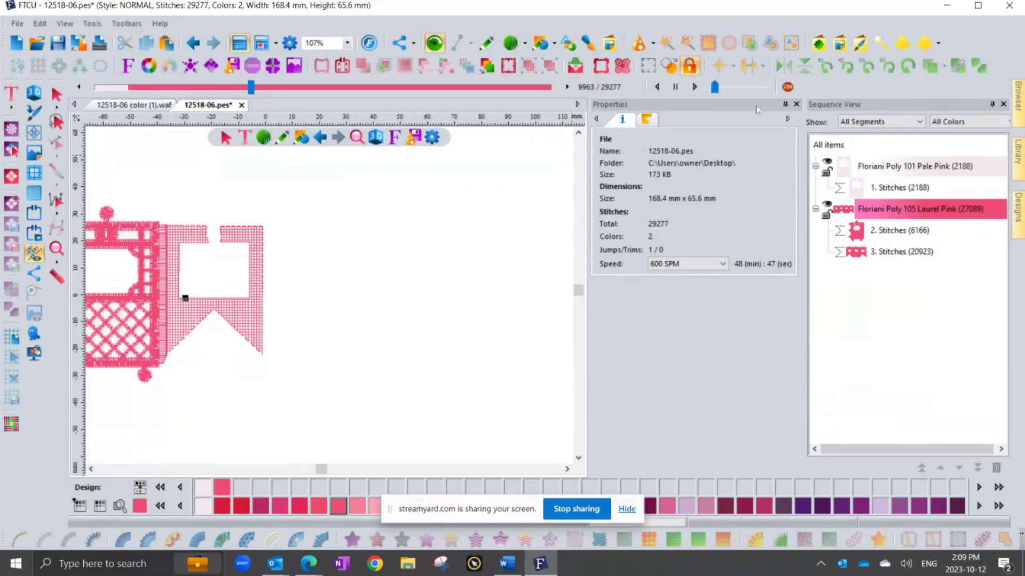
pyautogui.press('Insert')
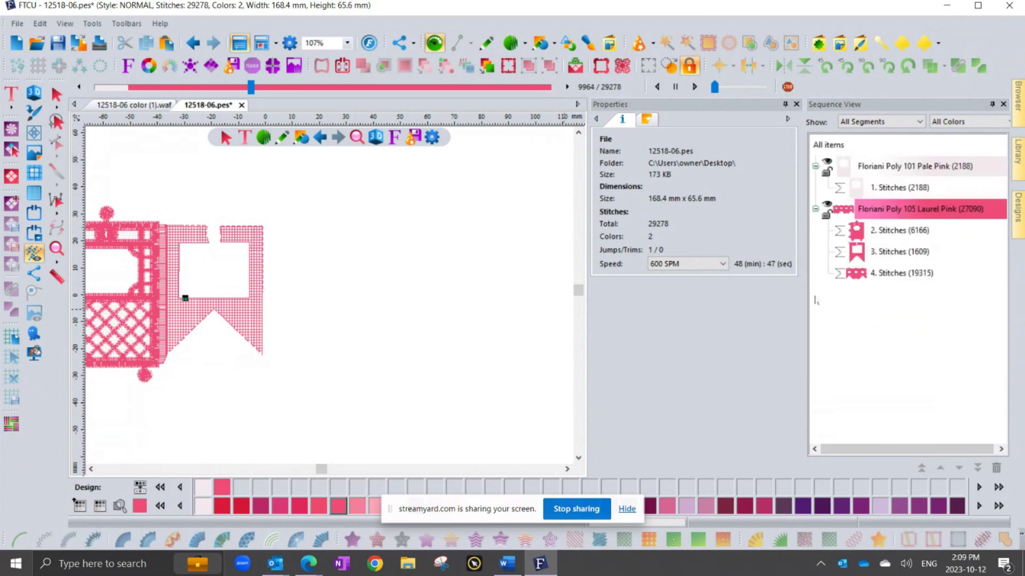
pyautogui.click(896, 252)
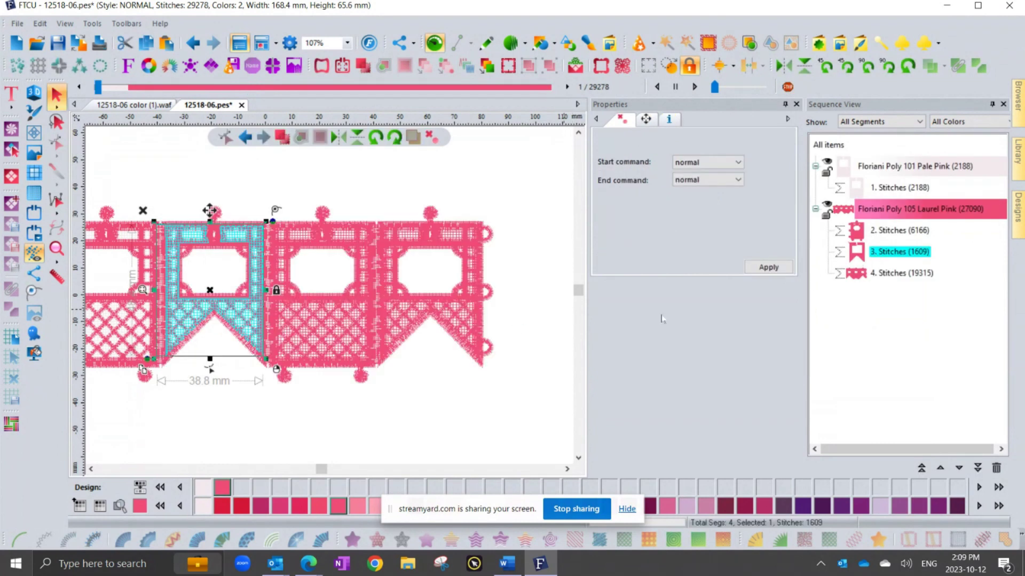
pyautogui.click(203, 505)
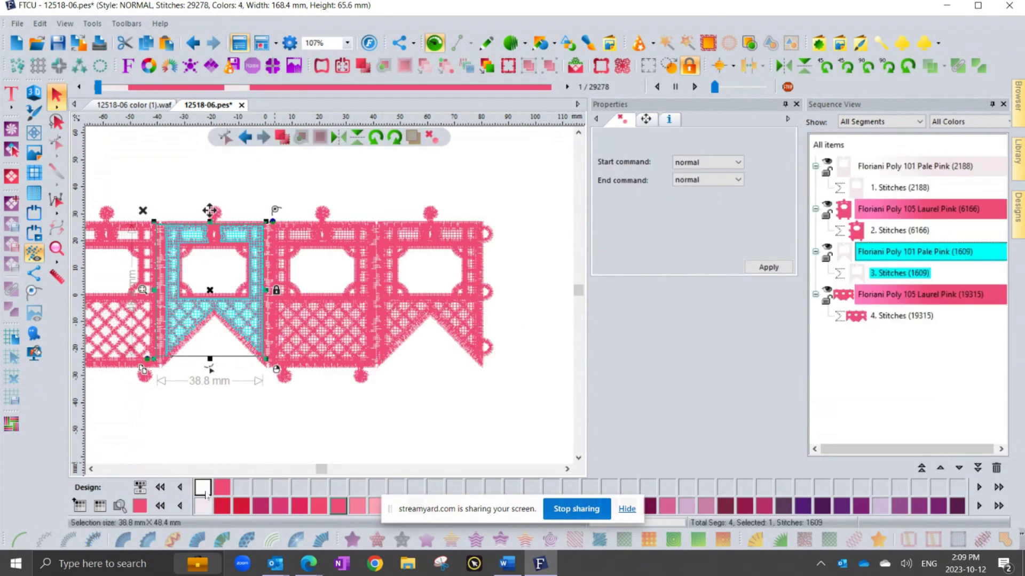
pyautogui.click(382, 447)
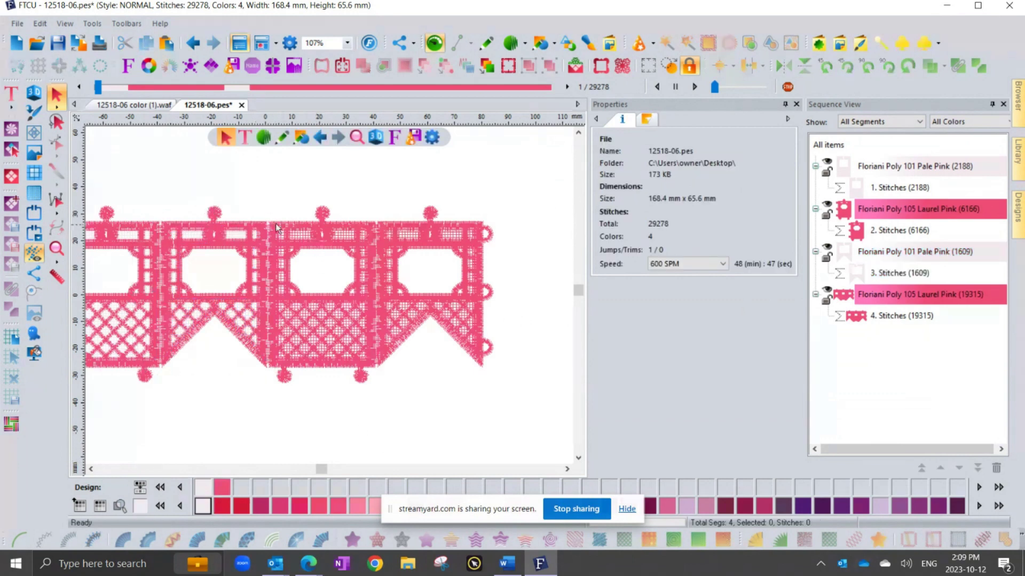
# Play to the second panel's corner and insert a stop near stitch 14826 in the last Laurel Pink run.
pyautogui.moveTo(98, 89); pyautogui.dragTo(327, 99)
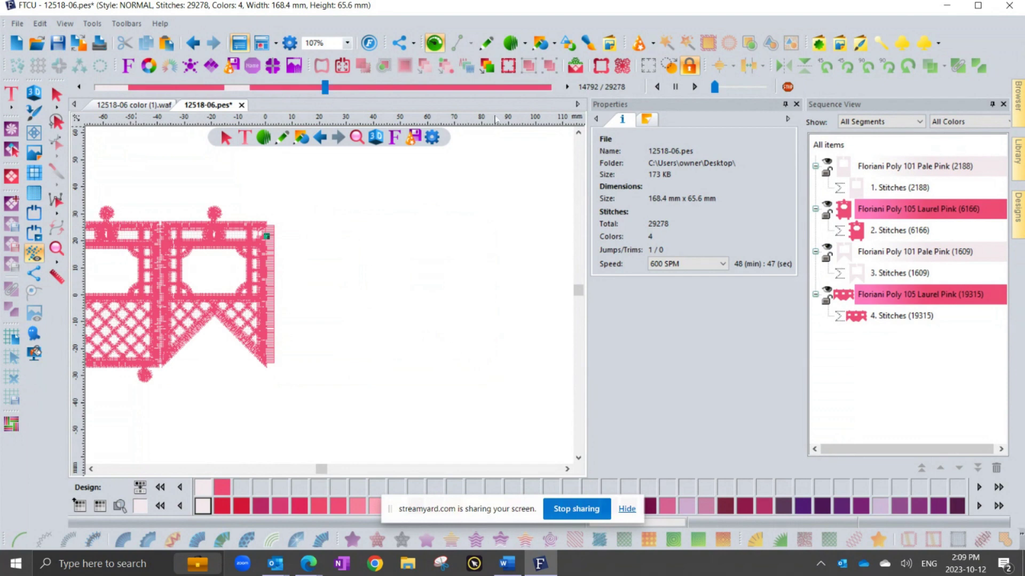
pyautogui.click(695, 87)
pyautogui.click(675, 88)
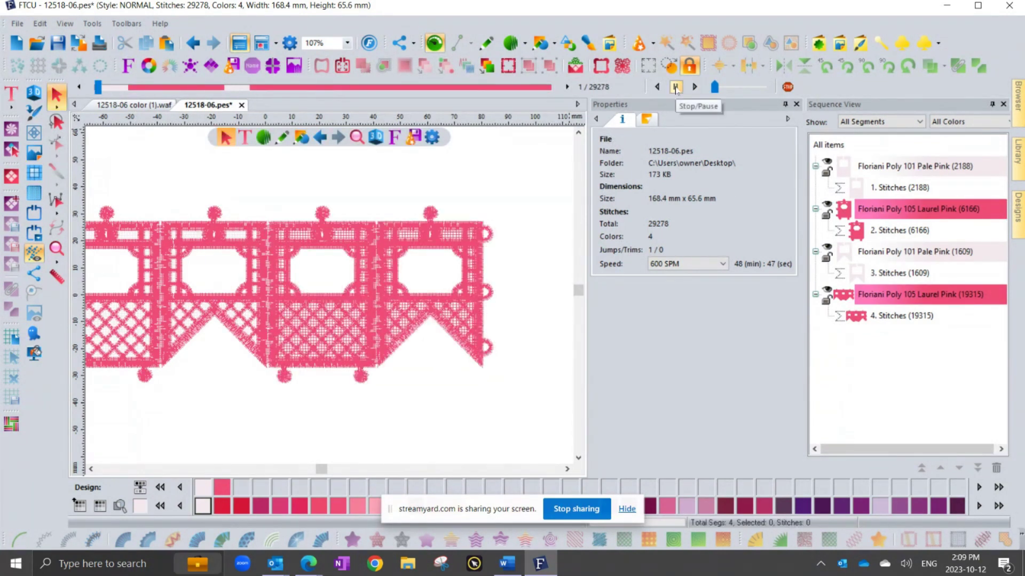
pyautogui.moveTo(101, 87); pyautogui.dragTo(323, 97)
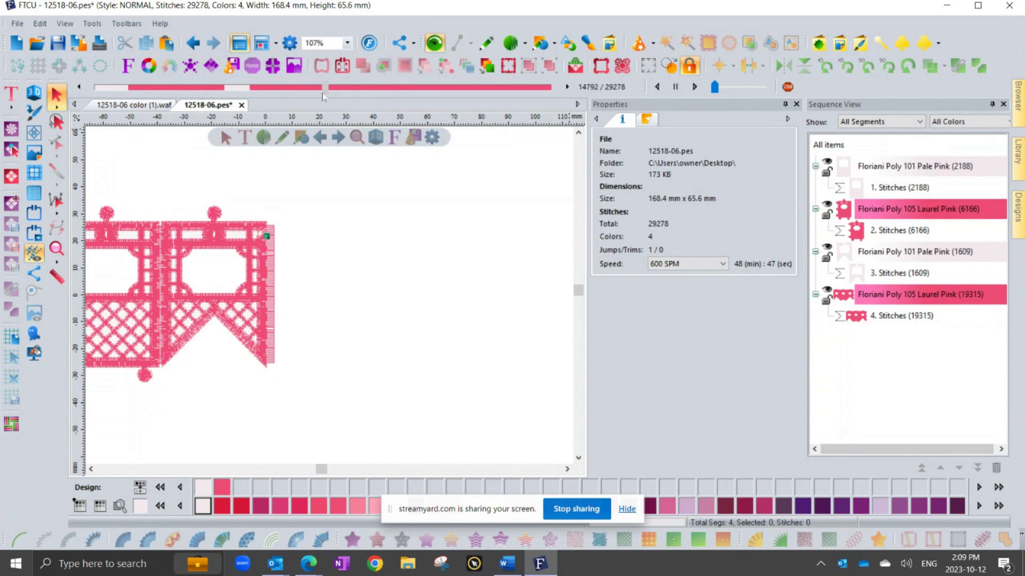
pyautogui.scroll(4, 264, 240)
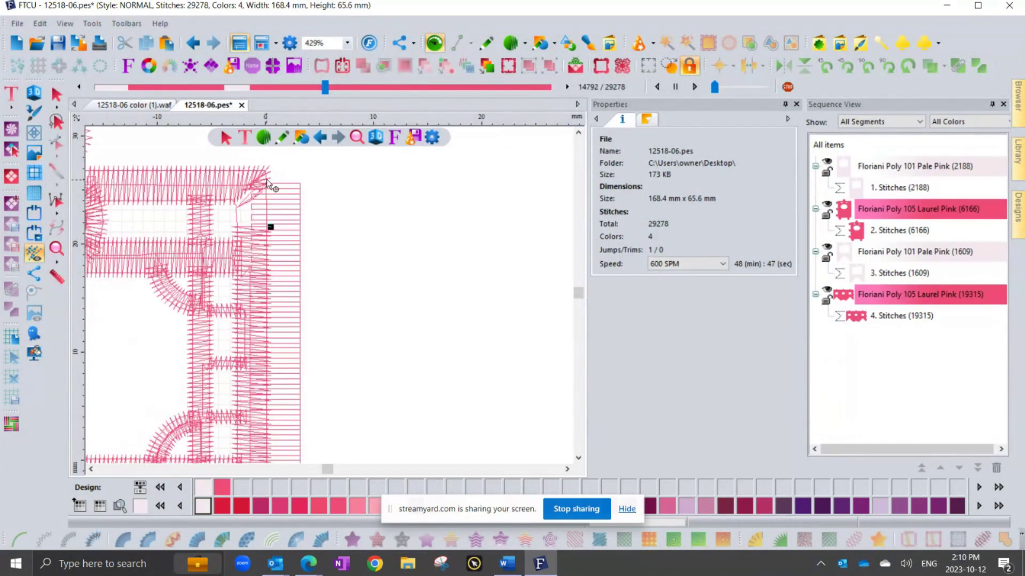
pyautogui.click(676, 87)
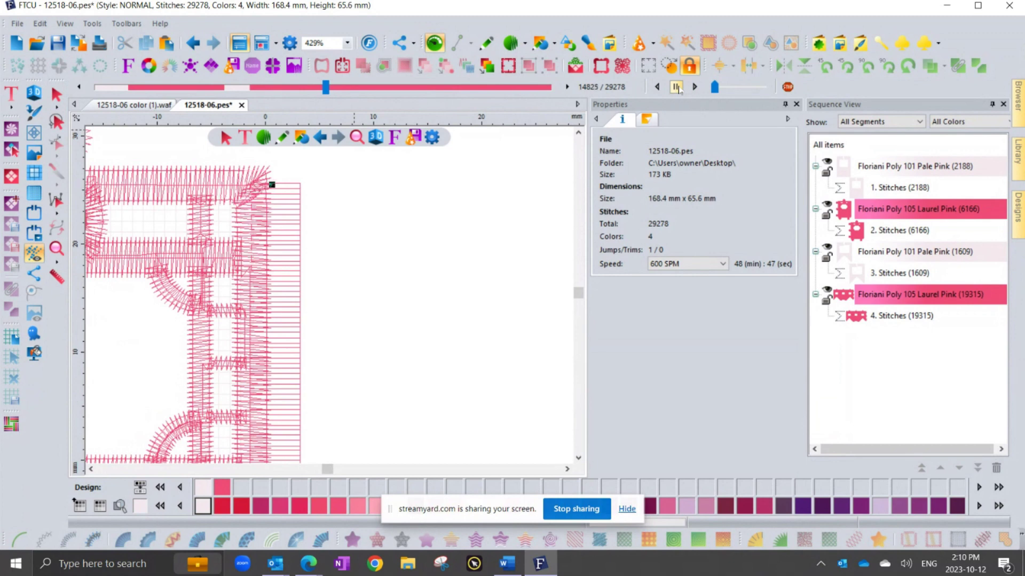
pyautogui.click(676, 87)
pyautogui.click(787, 87)
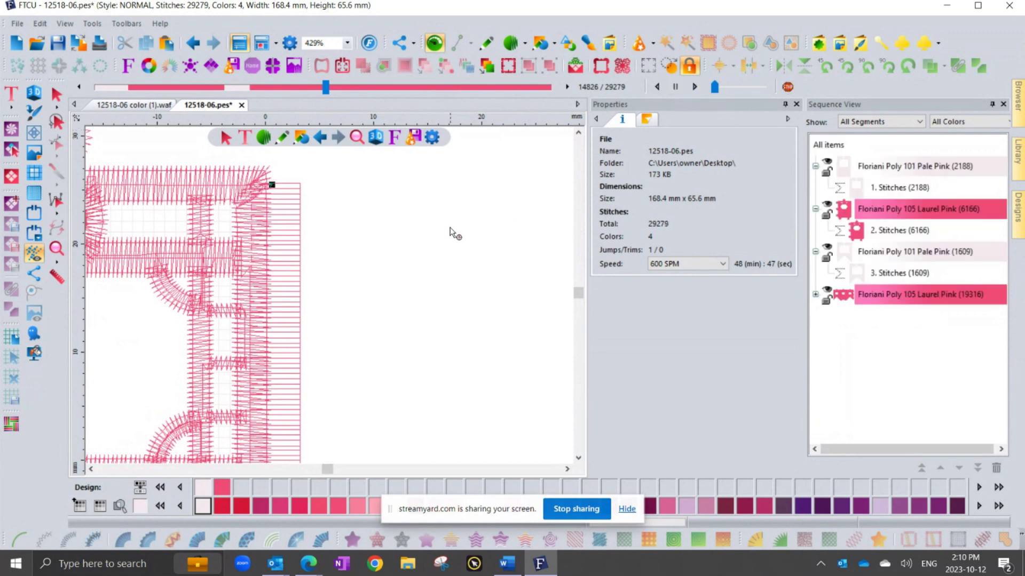
pyautogui.scroll(-5, 455, 233)
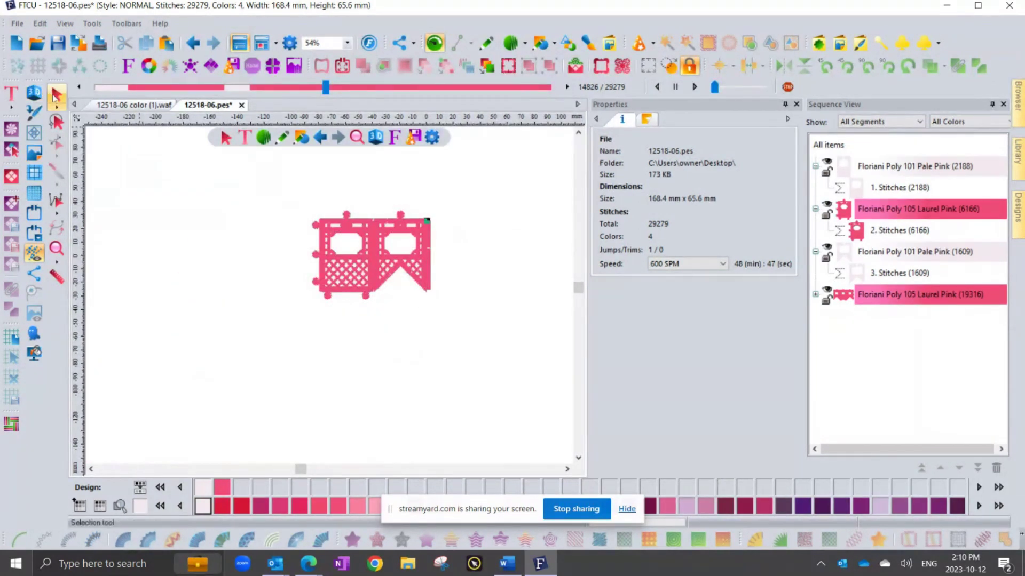
pyautogui.click(55, 96)
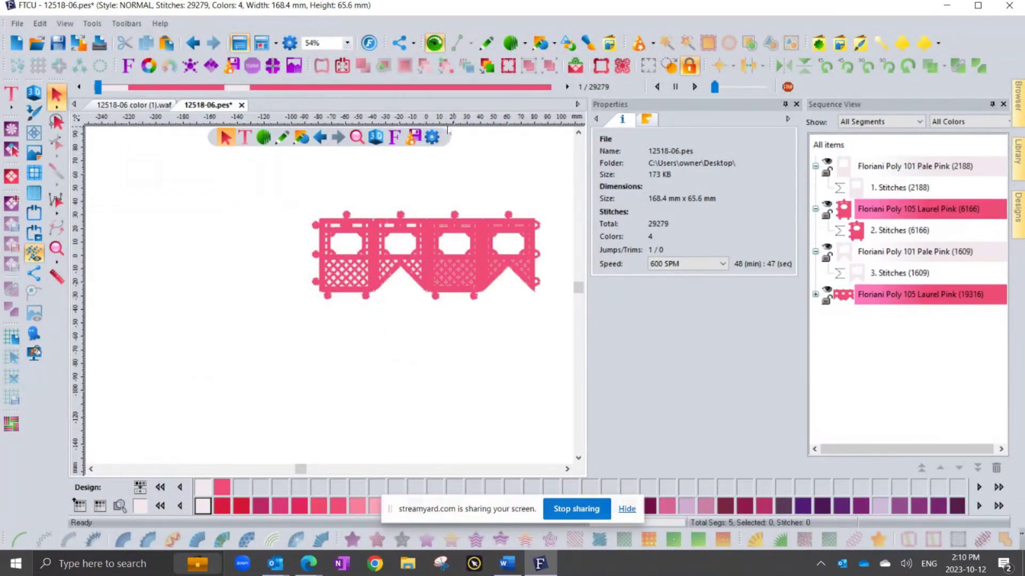
# Move the playback to the third panel's corner and insert a color stop there.
pyautogui.moveTo(97, 87)
pyautogui.mouseDown()
pyautogui.moveTo(257, 87)
pyautogui.moveTo(280, 109)
pyautogui.moveTo(361, 113)
pyautogui.mouseUp()
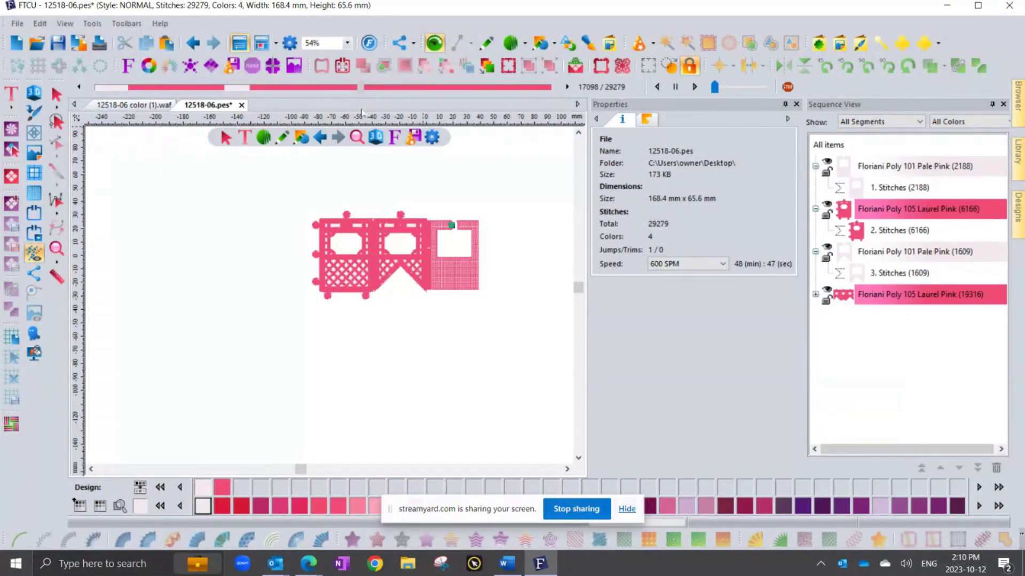
pyautogui.scroll(5, 451, 222)
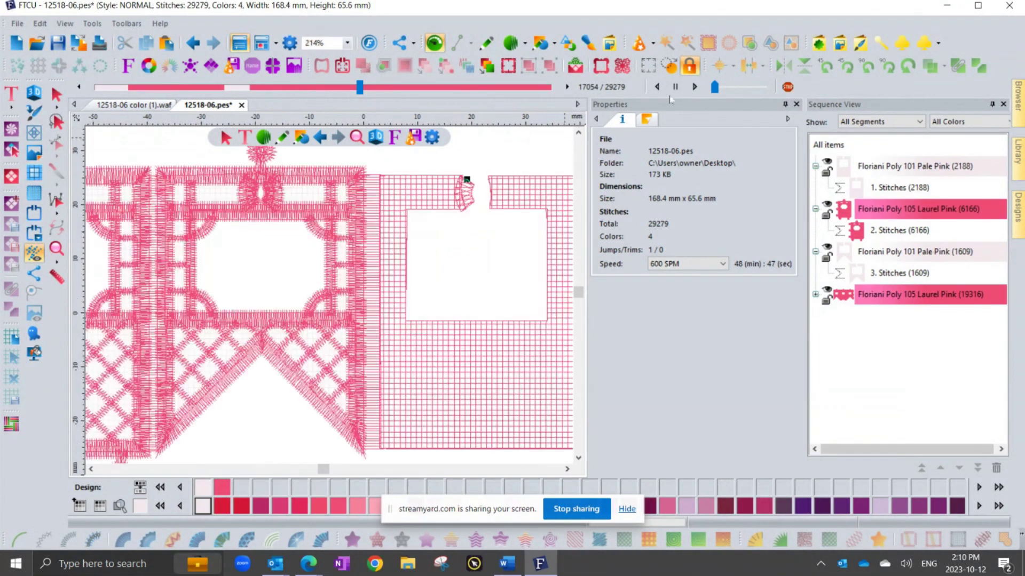
pyautogui.click(657, 86)
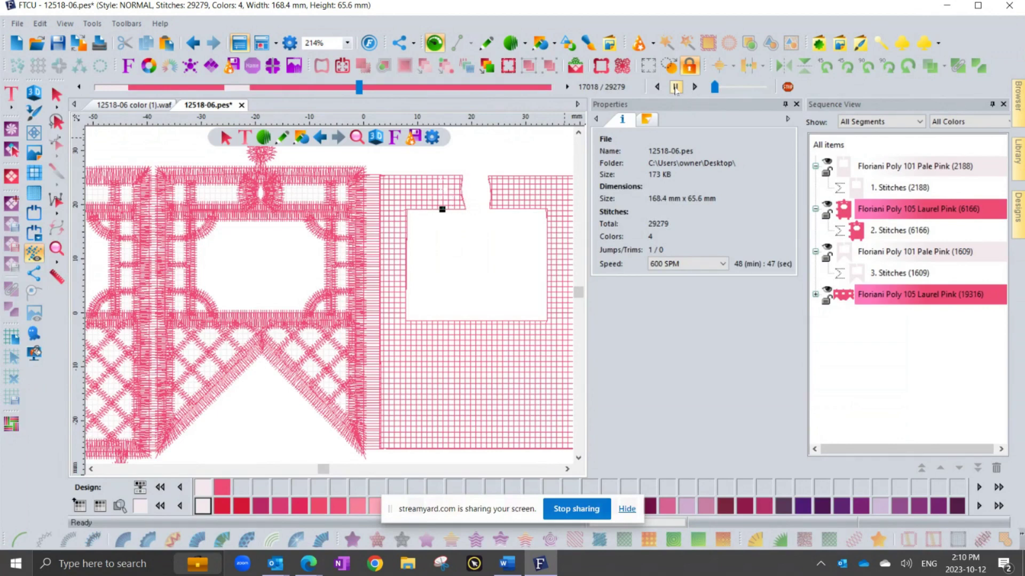
pyautogui.click(788, 87)
pyautogui.click(56, 250)
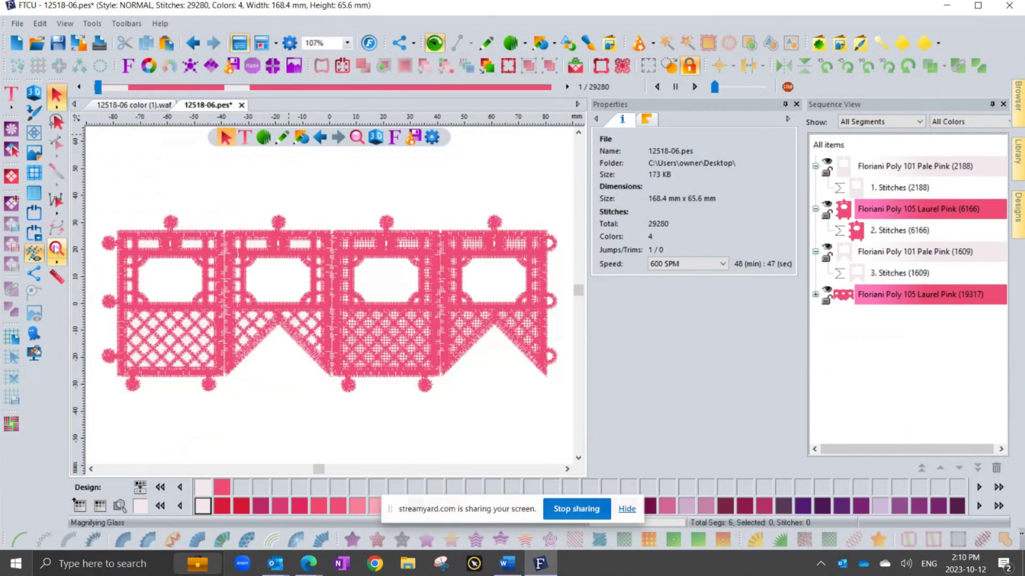
# Recolour the 2193-stitch third-panel segment Floriani Poly 101 Pale Pink.
pyautogui.click(815, 294)
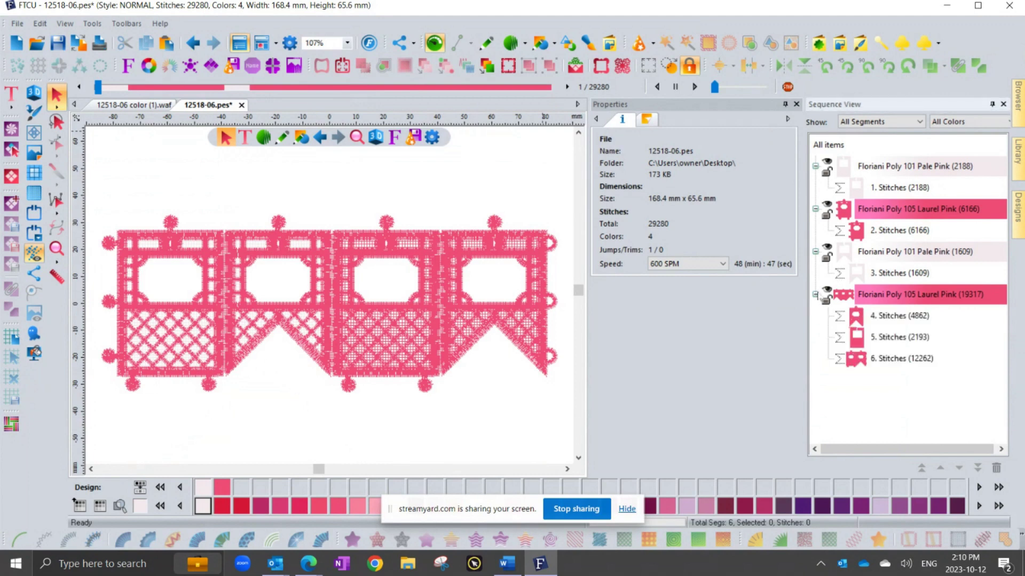
pyautogui.click(881, 337)
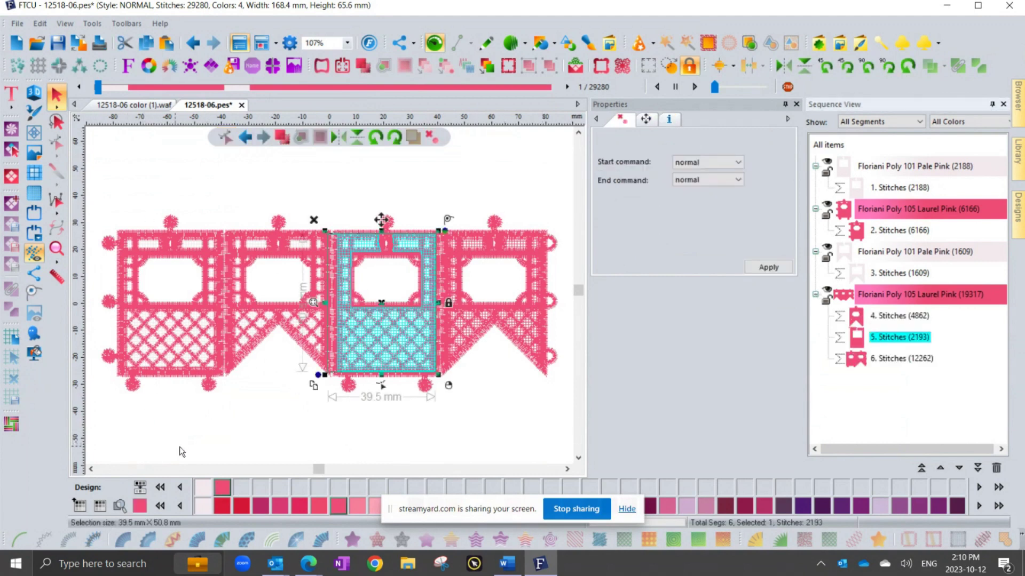
pyautogui.click(204, 488)
pyautogui.click(465, 439)
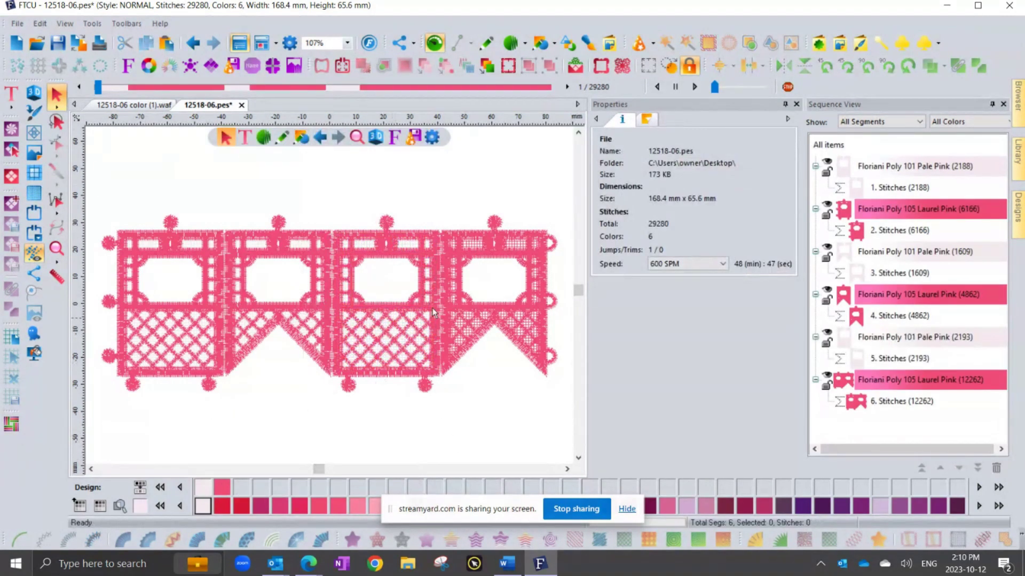
pyautogui.moveTo(98, 87); pyautogui.dragTo(450, 90)
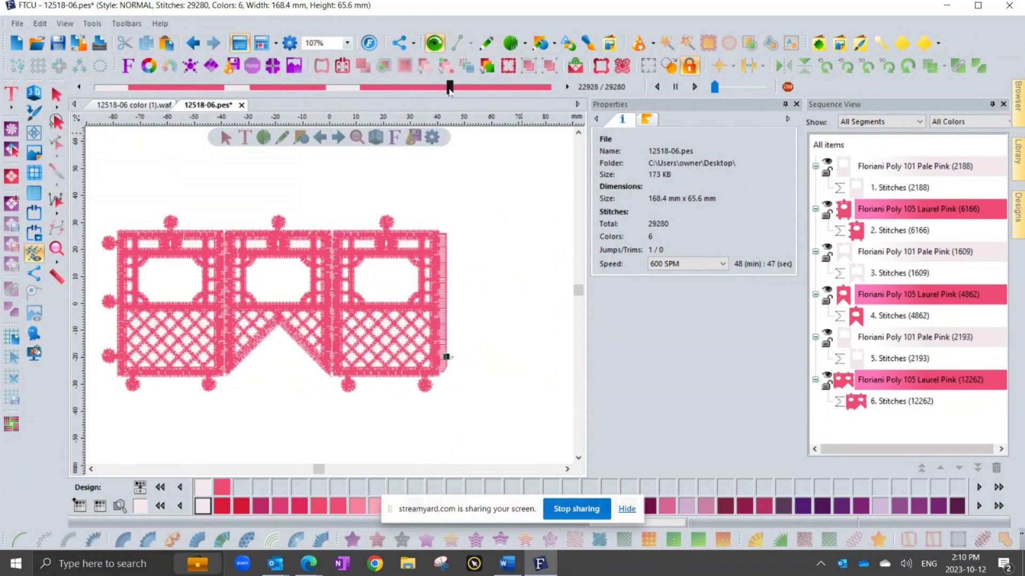
# Insert stops at the start and end of the fourth panel's stitching in the final Laurel Pink run.
pyautogui.click(787, 86)
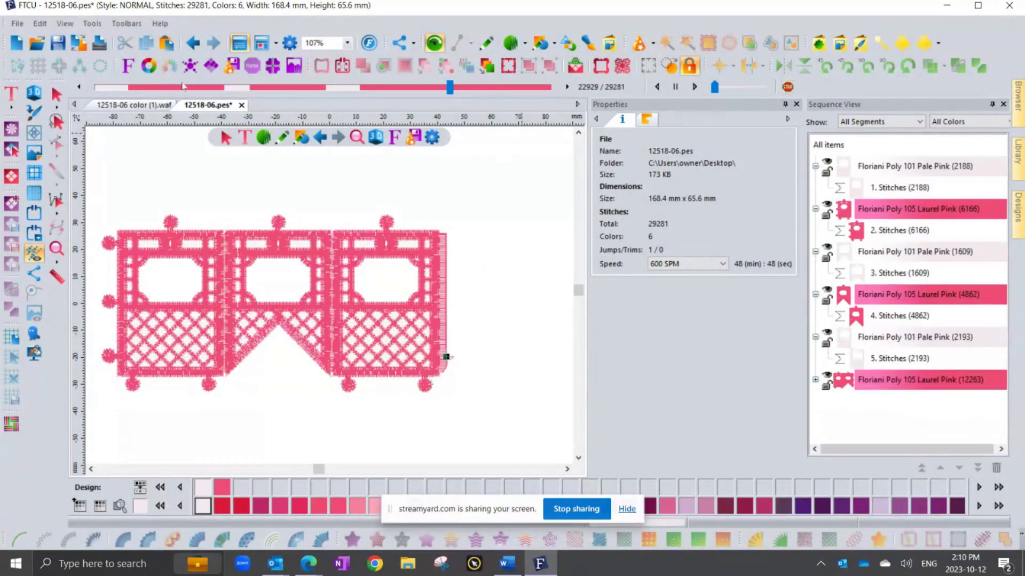
pyautogui.moveTo(449, 88)
pyautogui.mouseDown()
pyautogui.moveTo(489, 95)
pyautogui.moveTo(473, 92)
pyautogui.mouseUp()
pyautogui.click(694, 86)
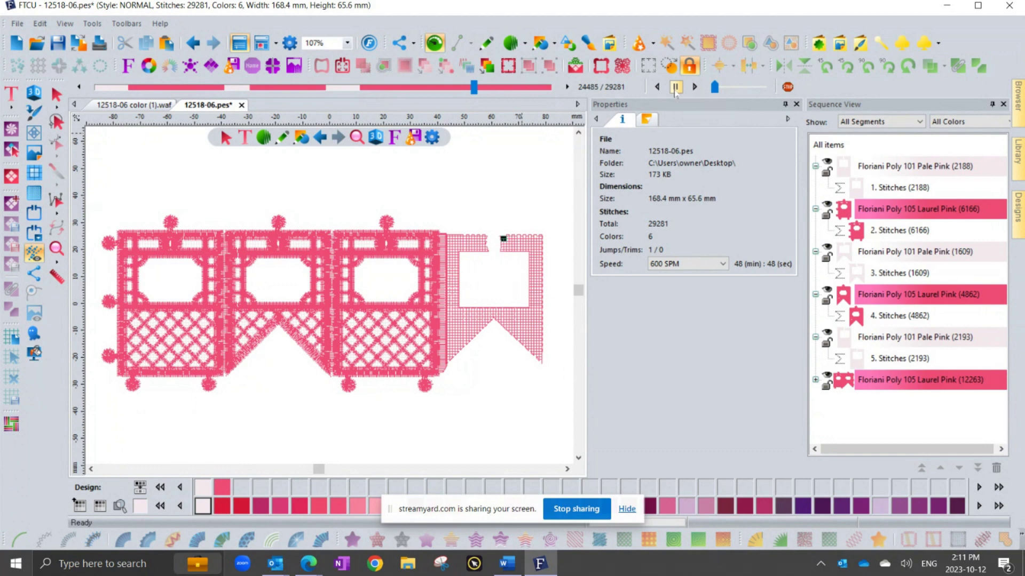
pyautogui.click(675, 87)
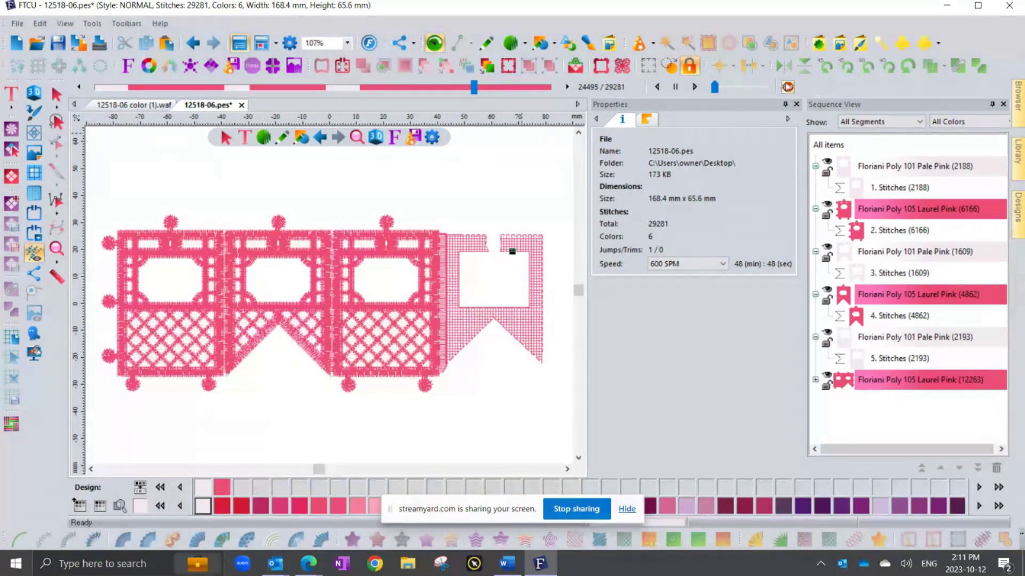
# Recolour the last colour's 1567-stitch fourth-panel segment Floriani Poly 101 Pale Pink, then deselect it.
pyautogui.click(815, 380)
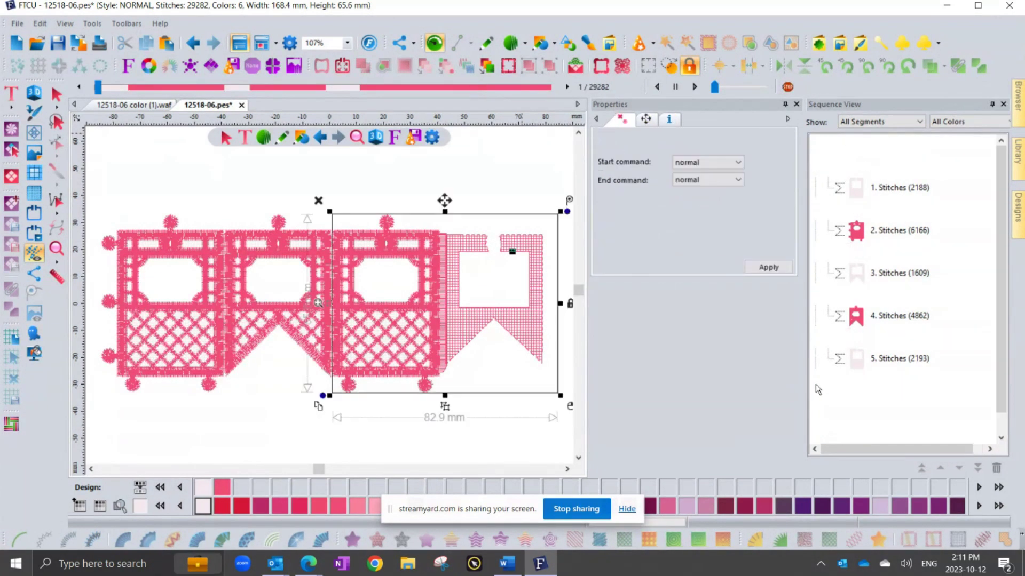
pyautogui.scroll(-1, 912, 387)
pyautogui.click(879, 401)
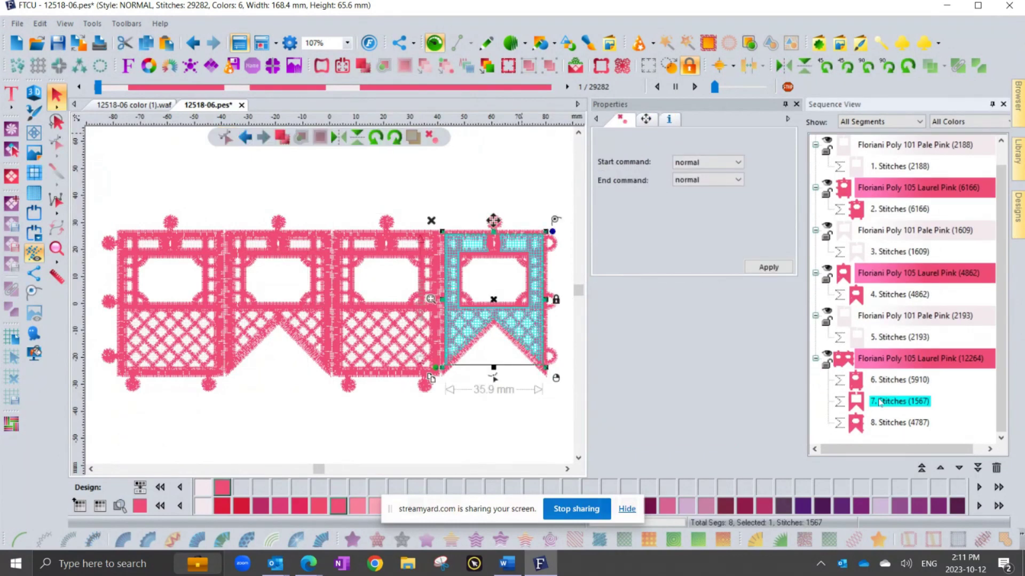
pyautogui.click(203, 488)
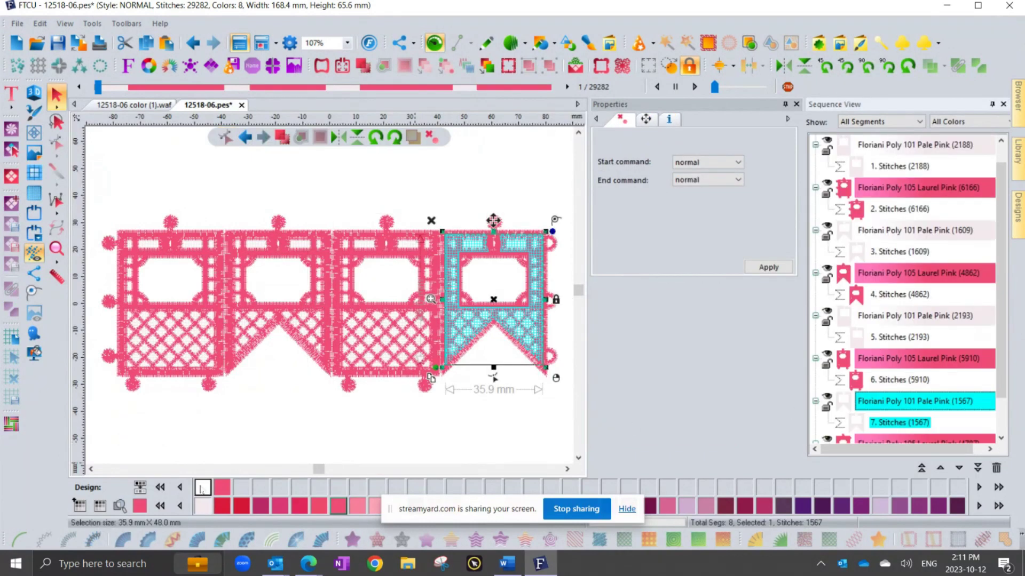
pyautogui.click(260, 422)
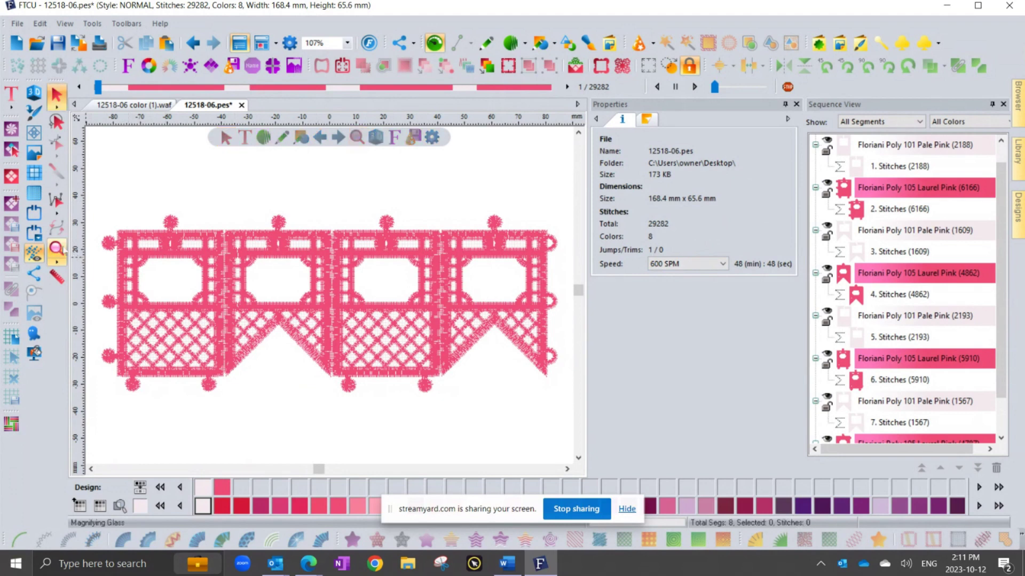
pyautogui.scroll(1, 1002, 198)
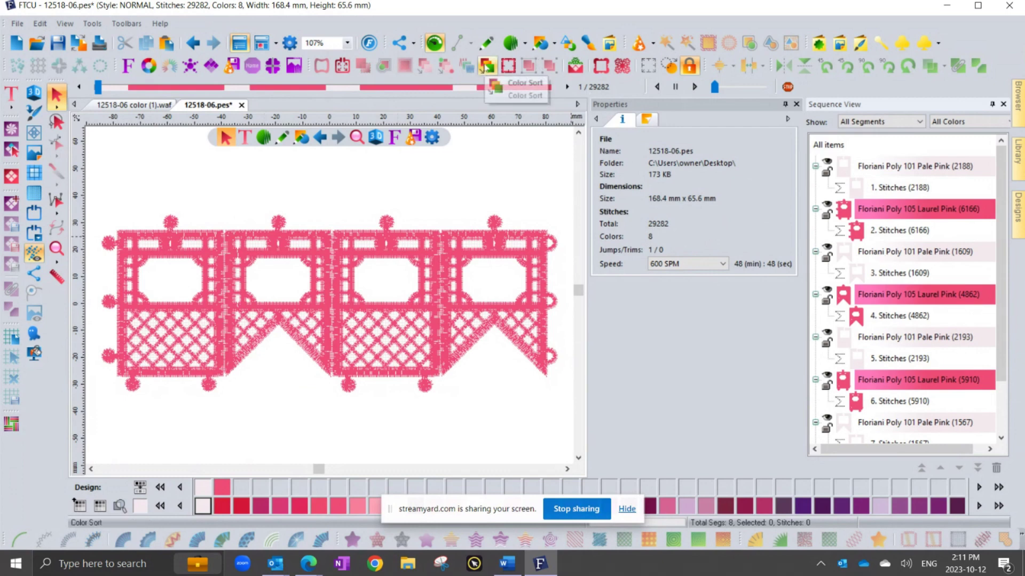
# Run Color Sort, accept the 'reduced 2 colors' message, and select the 1609-stitch Pale Pink stop.
pyautogui.click(485, 64)
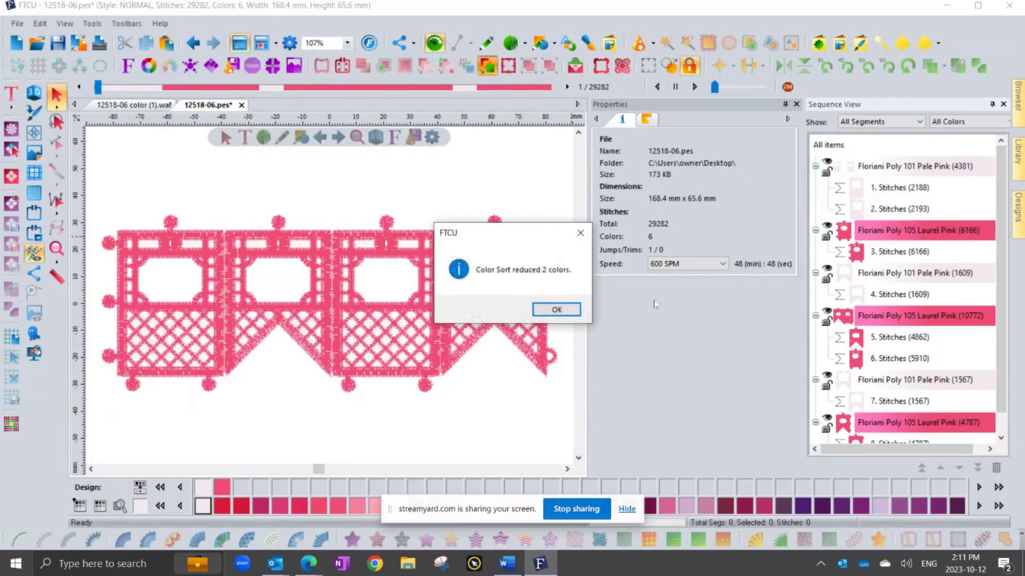
pyautogui.click(576, 309)
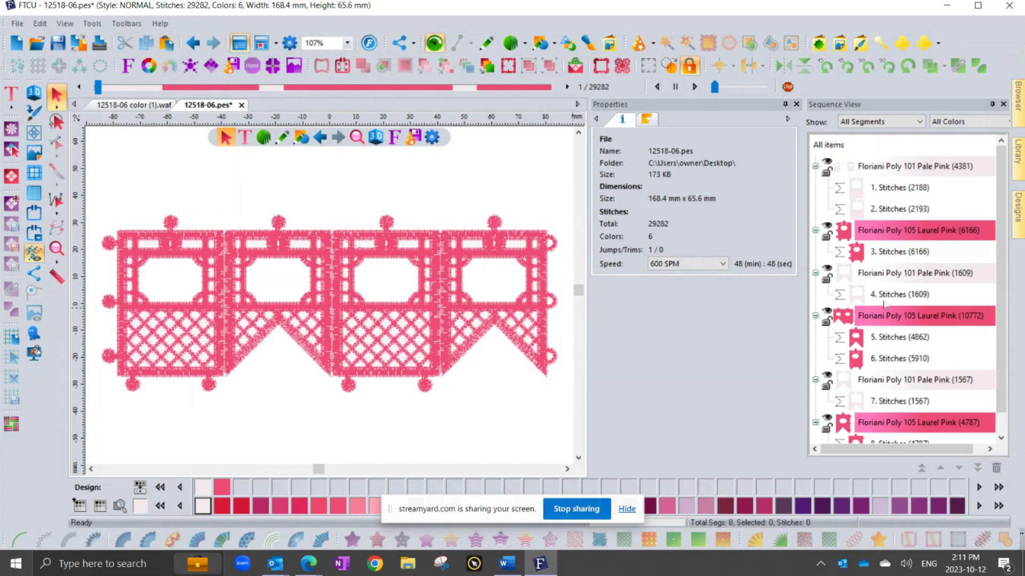
pyautogui.click(881, 274)
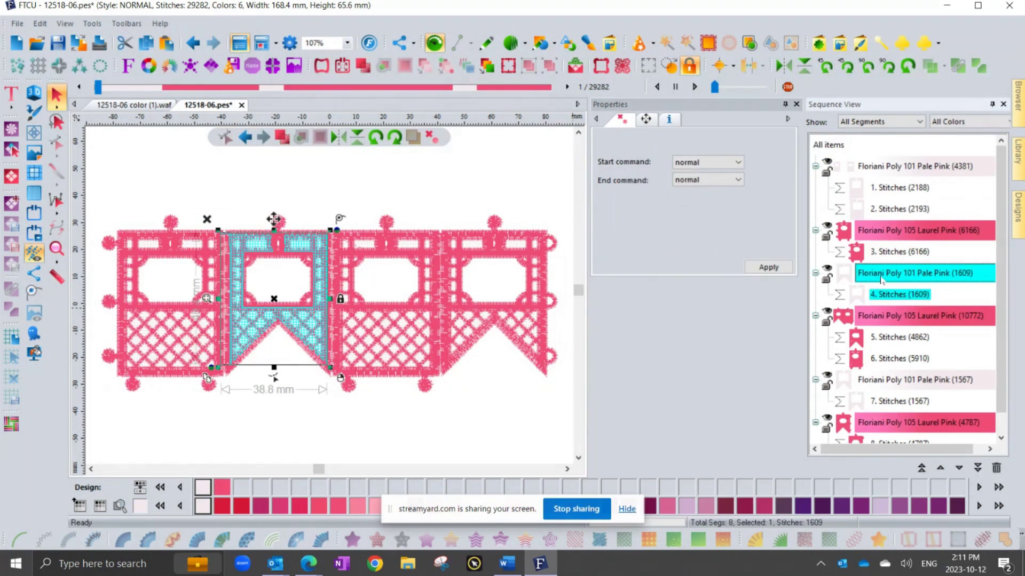
# Move the three Laurel Pink segments (6166, 10772 and the last) after Pale Pink, then replay the stitch-out.
pyautogui.click(888, 231)
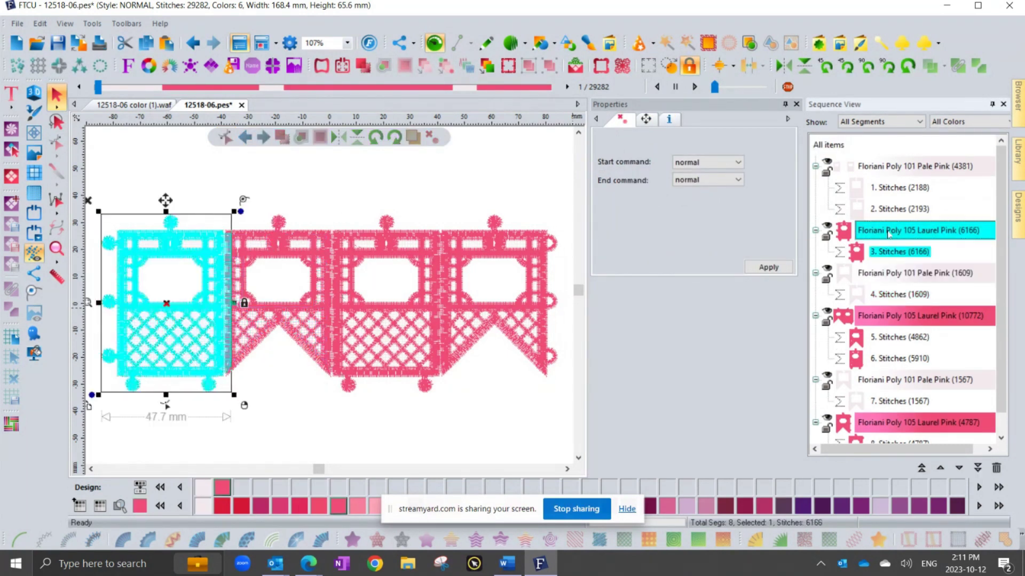
pyautogui.keyDown('ctrl'); pyautogui.click(885, 316); pyautogui.keyUp('ctrl')
pyautogui.scroll(-1, 885, 319)
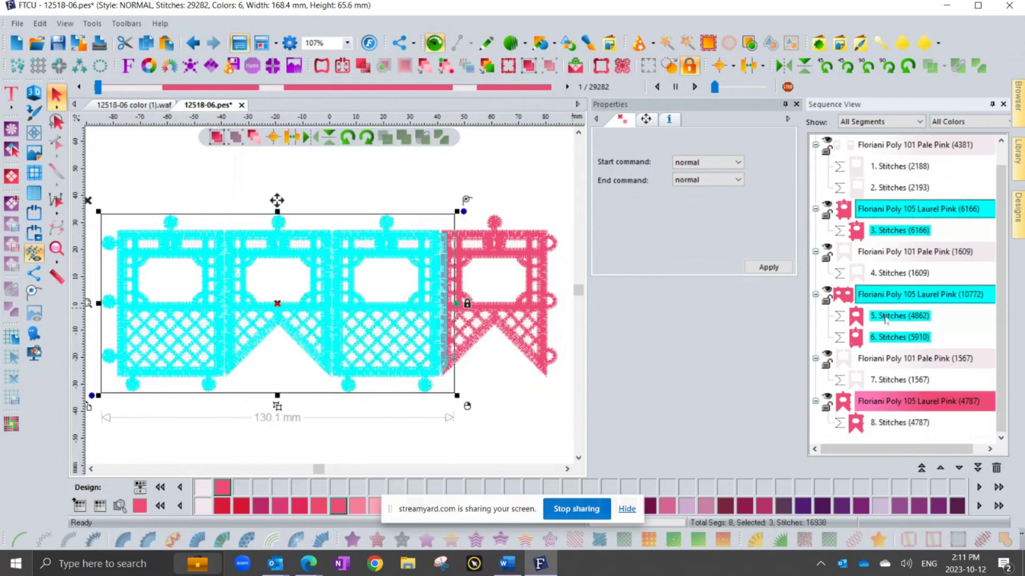
pyautogui.keyDown('ctrl'); pyautogui.click(885, 407); pyautogui.keyUp('ctrl')
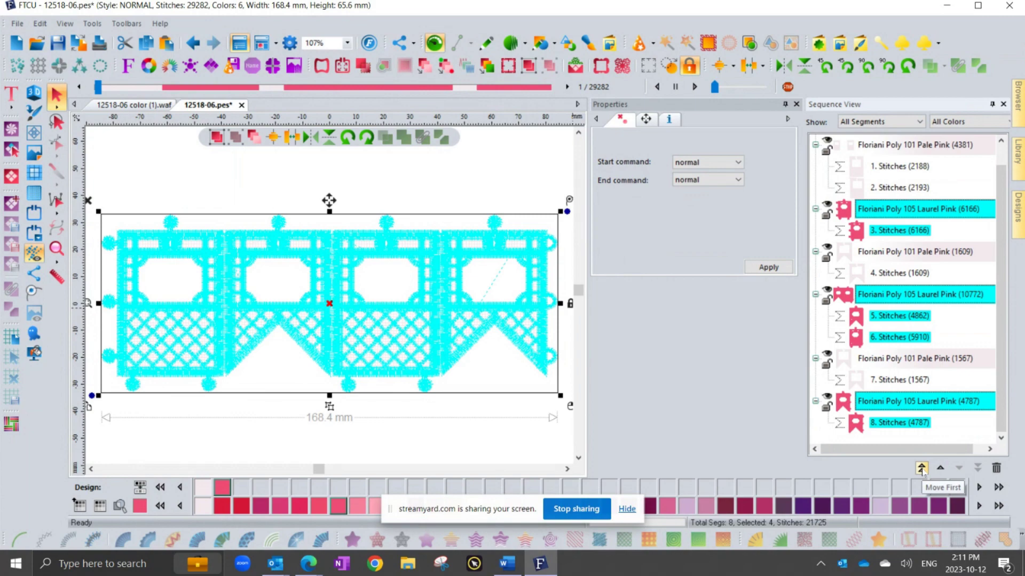
pyautogui.click(921, 469)
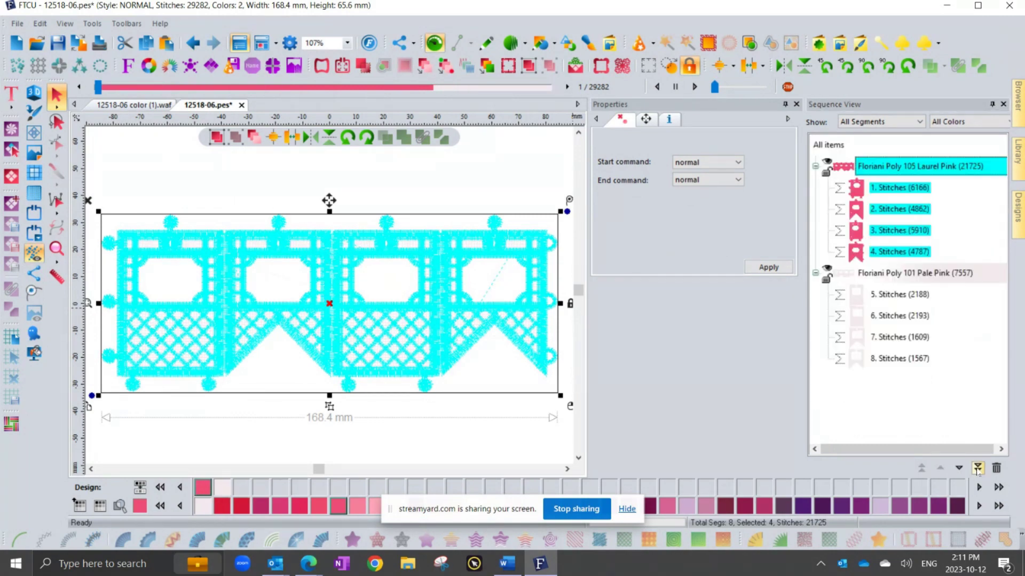
pyautogui.click(977, 468)
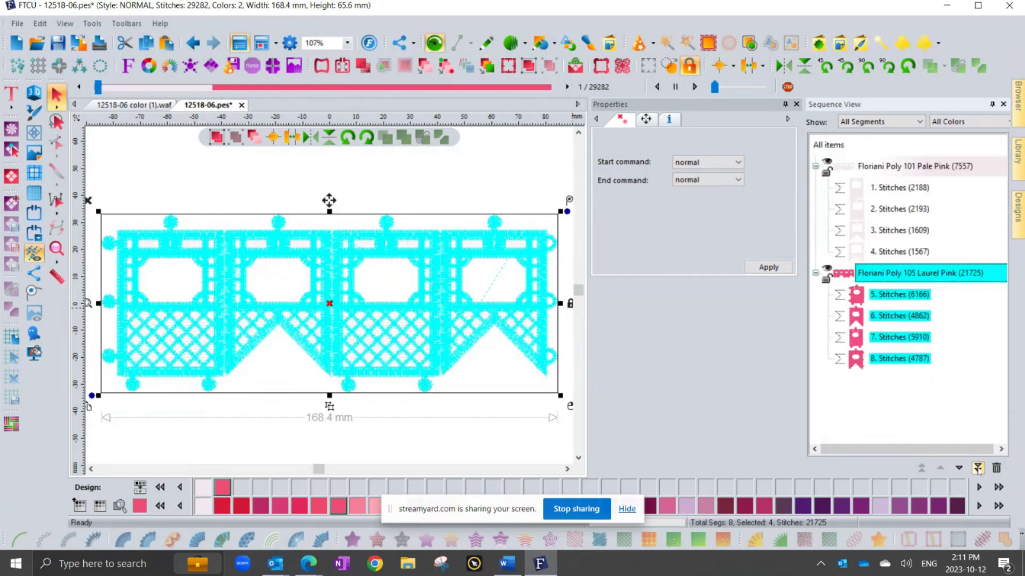
pyautogui.click(498, 171)
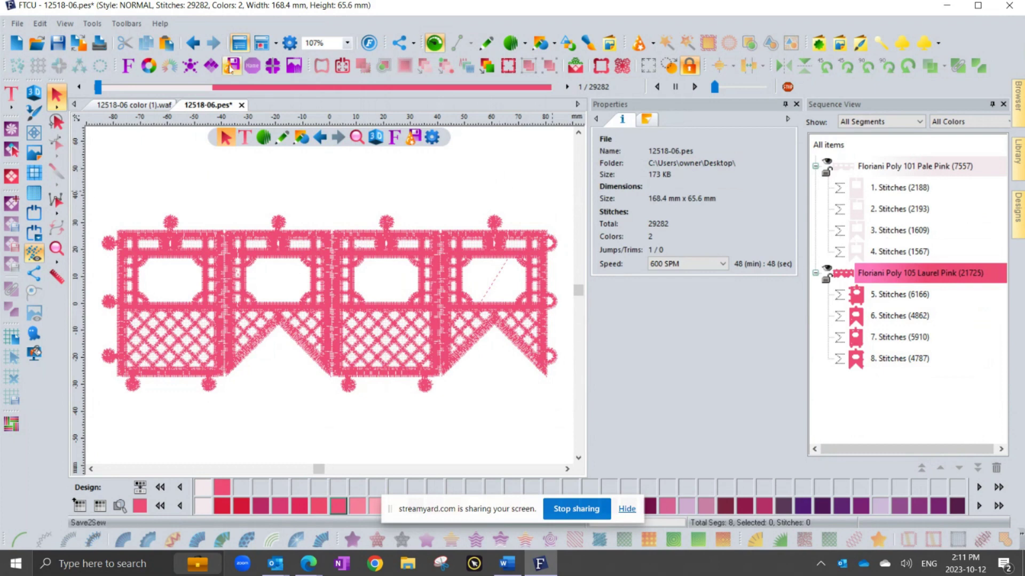
pyautogui.moveTo(98, 87); pyautogui.dragTo(548, 87)
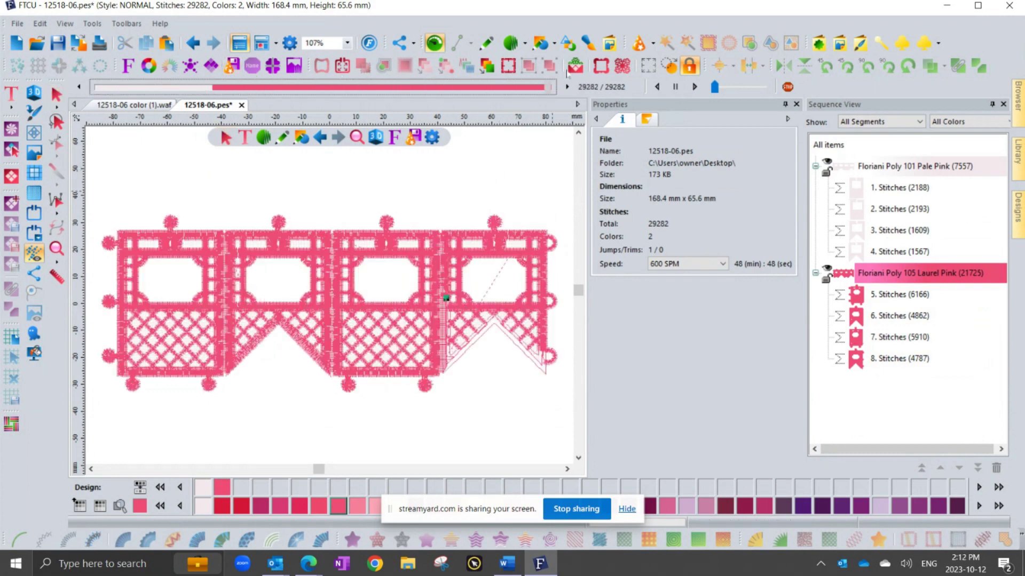
pyautogui.click(57, 95)
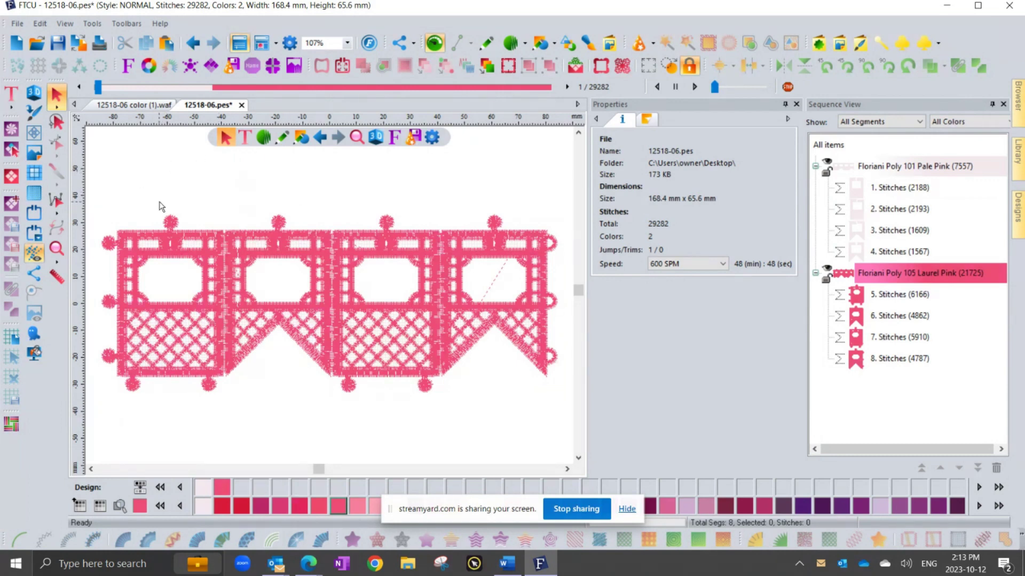
# Review the three Pale Pink segments (2188, second, 1609 stitches), then display the colour-change commands list.
pyautogui.click(57, 201)
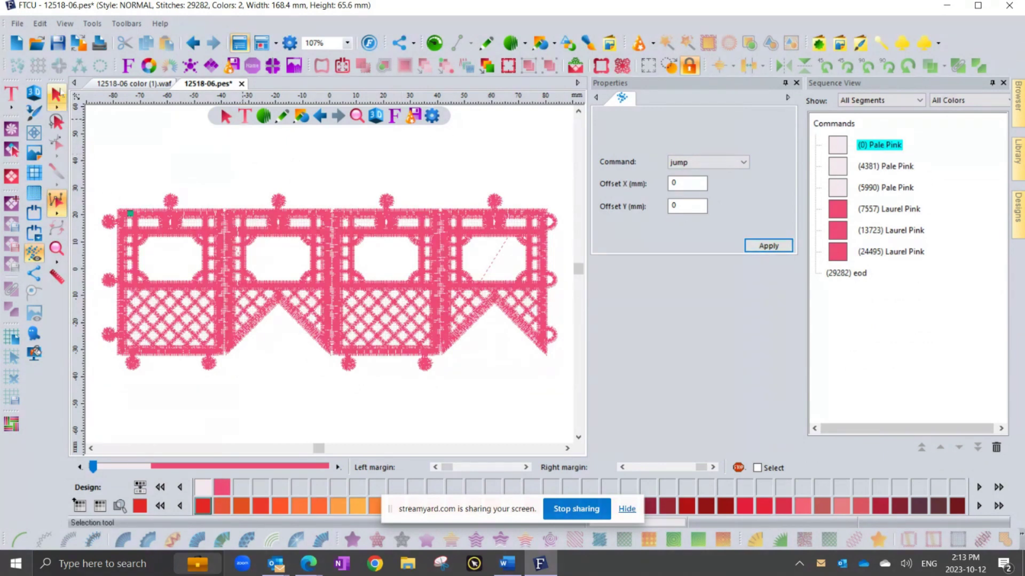
pyautogui.click(56, 95)
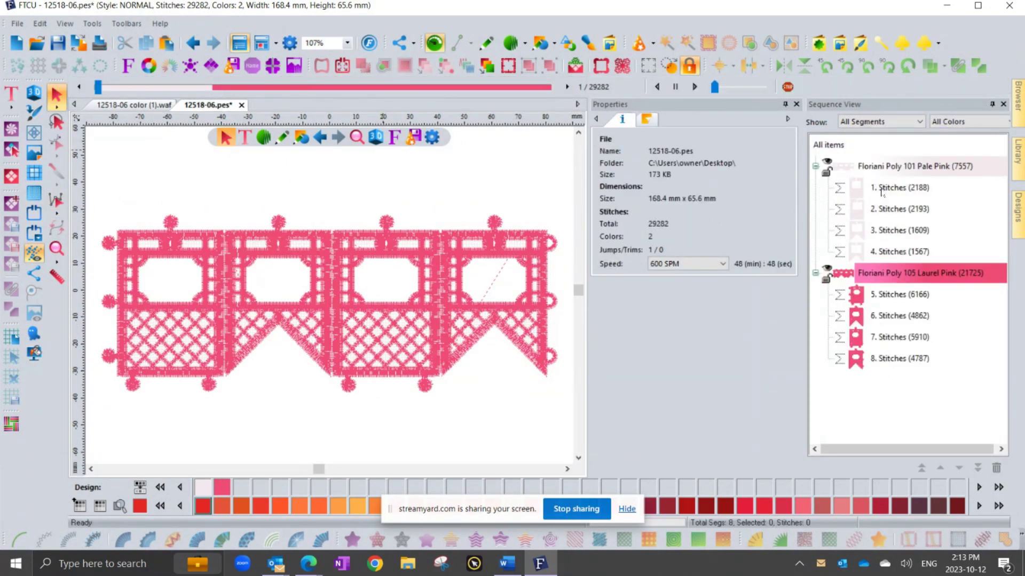
pyautogui.click(881, 188)
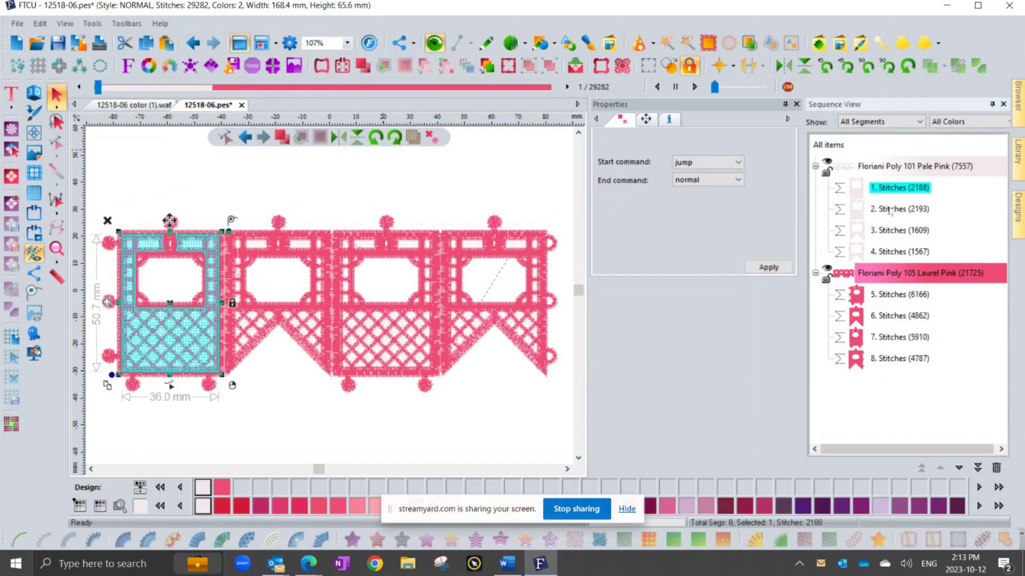
pyautogui.click(888, 210)
pyautogui.click(899, 235)
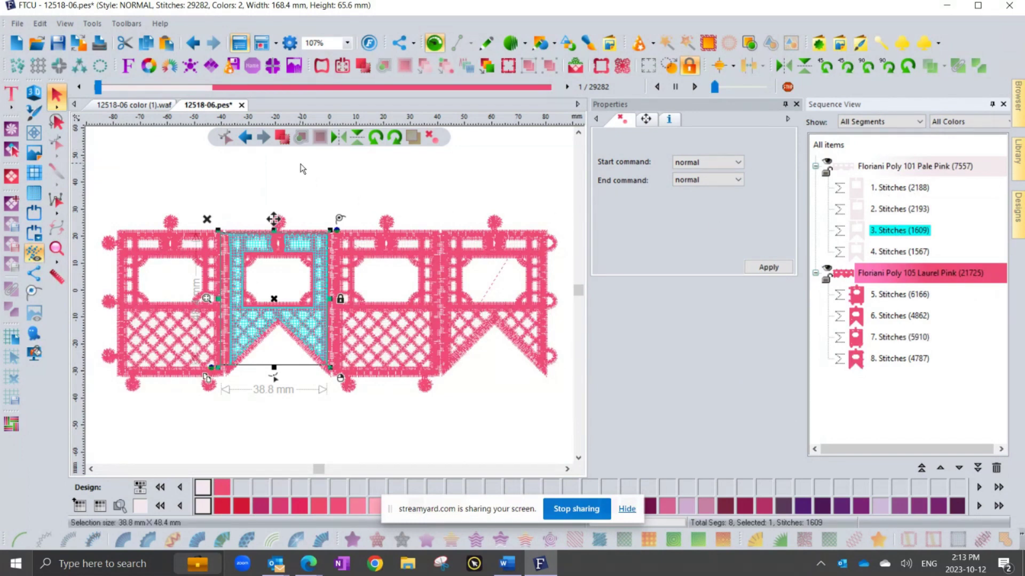
pyautogui.click(238, 183)
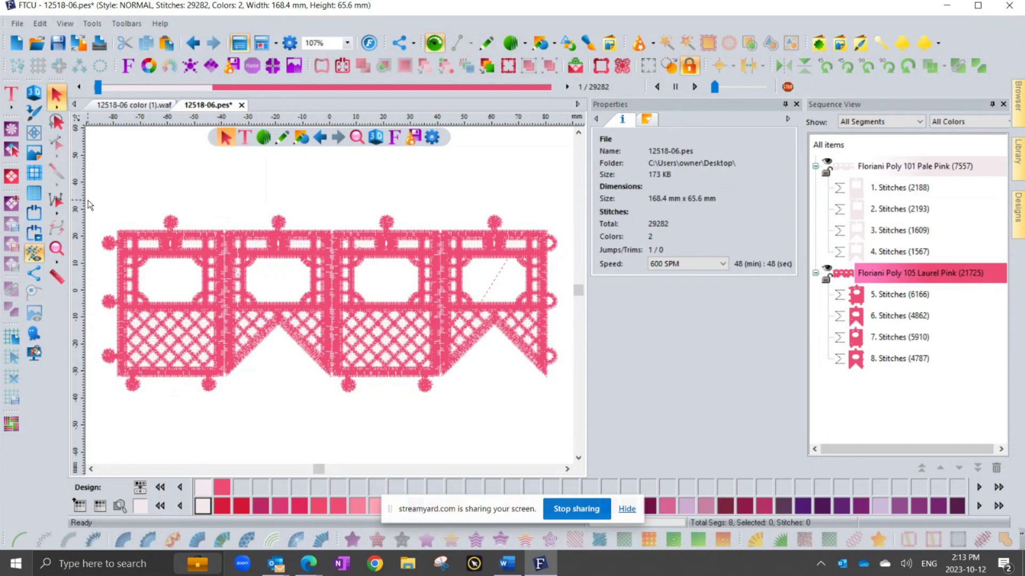
pyautogui.click(58, 201)
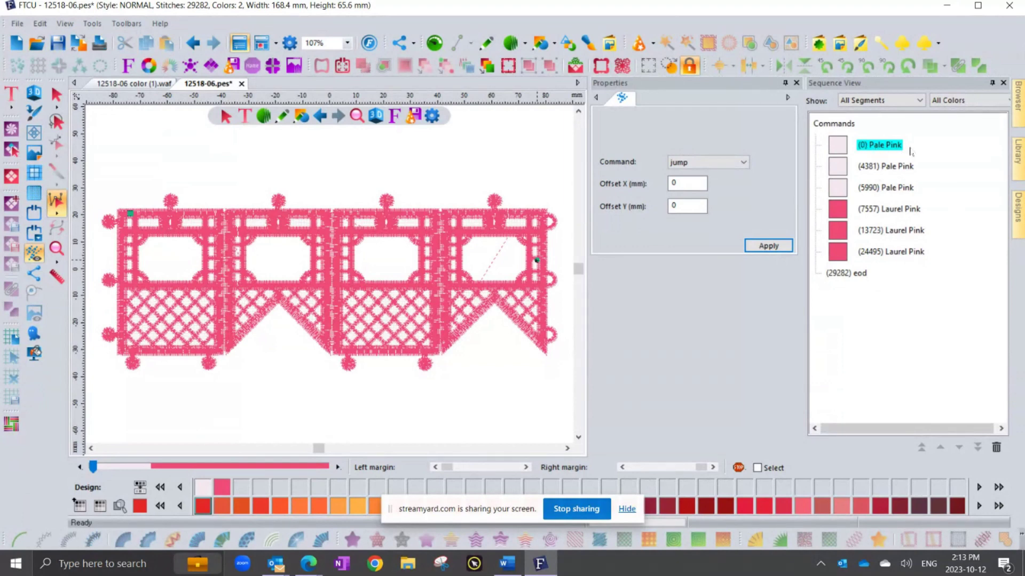
# Convert the Pale Pink needle changes at stitches 4381 and 5990 to normal stitches.
pyautogui.click(881, 169)
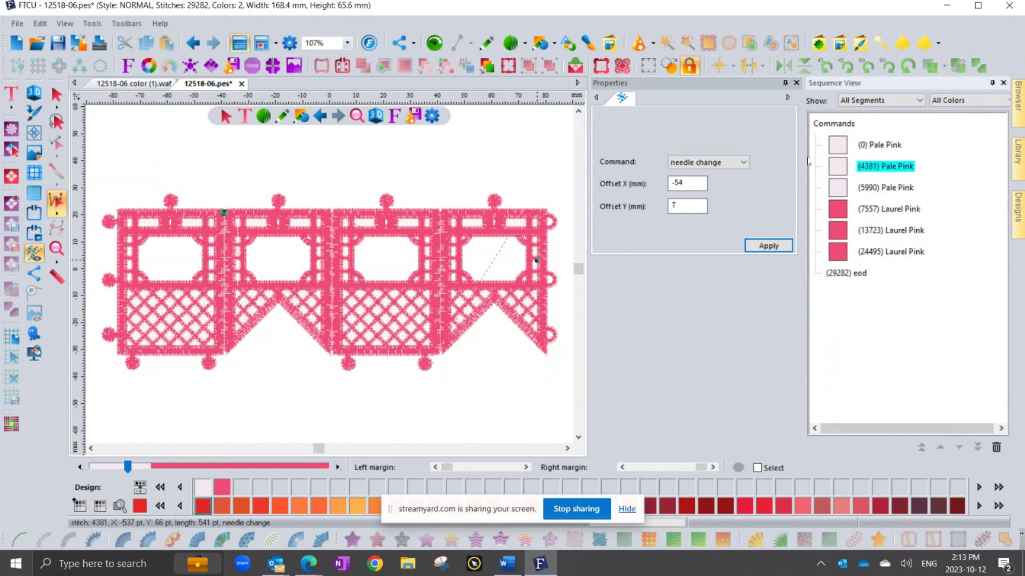
pyautogui.click(705, 163)
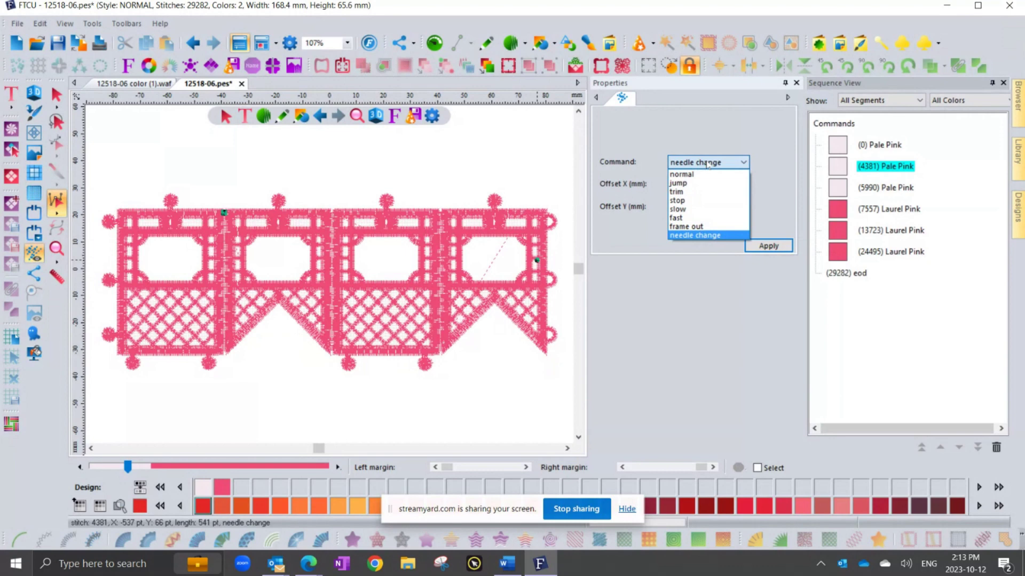
pyautogui.click(684, 175)
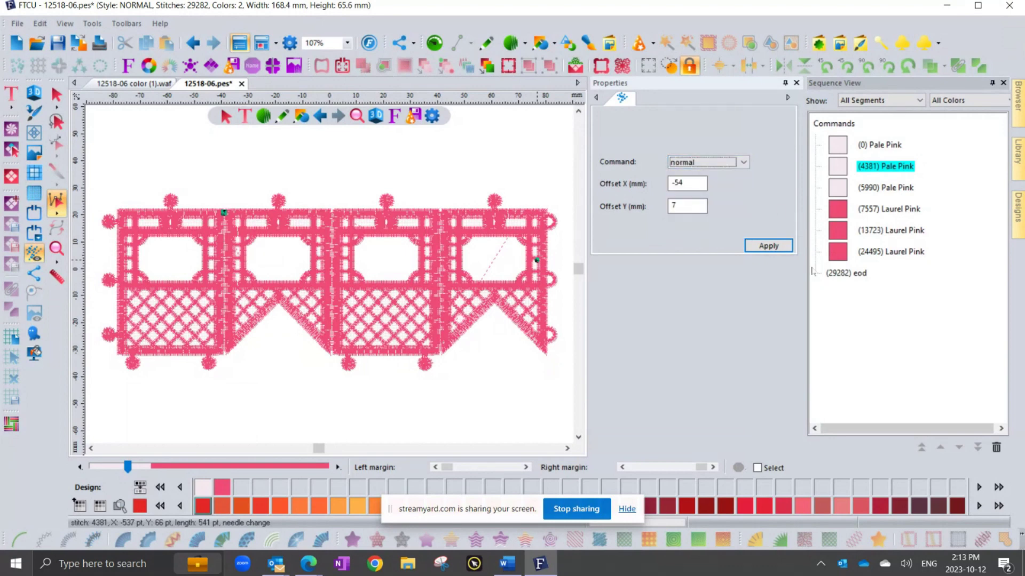
pyautogui.click(768, 246)
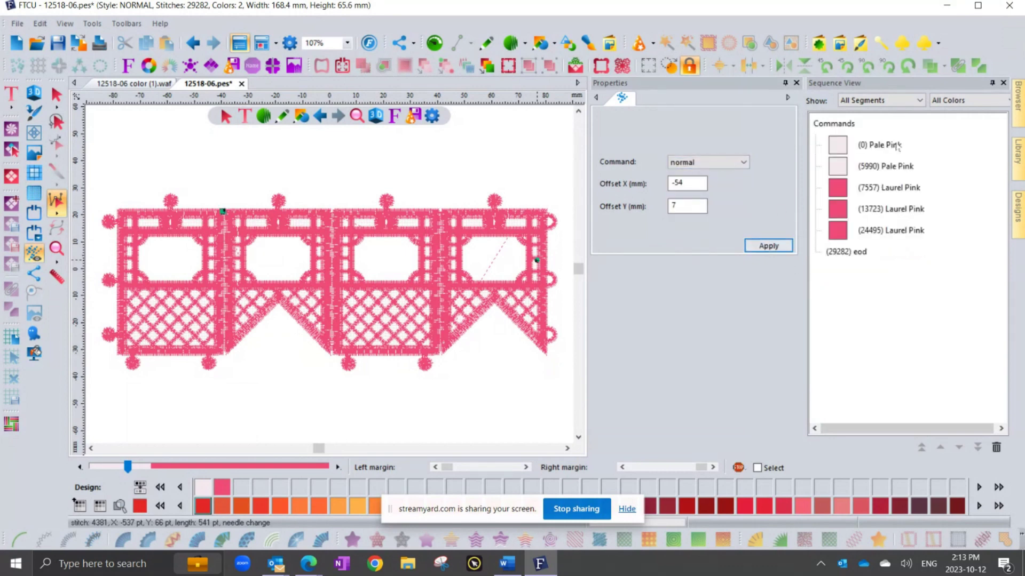
pyautogui.click(876, 168)
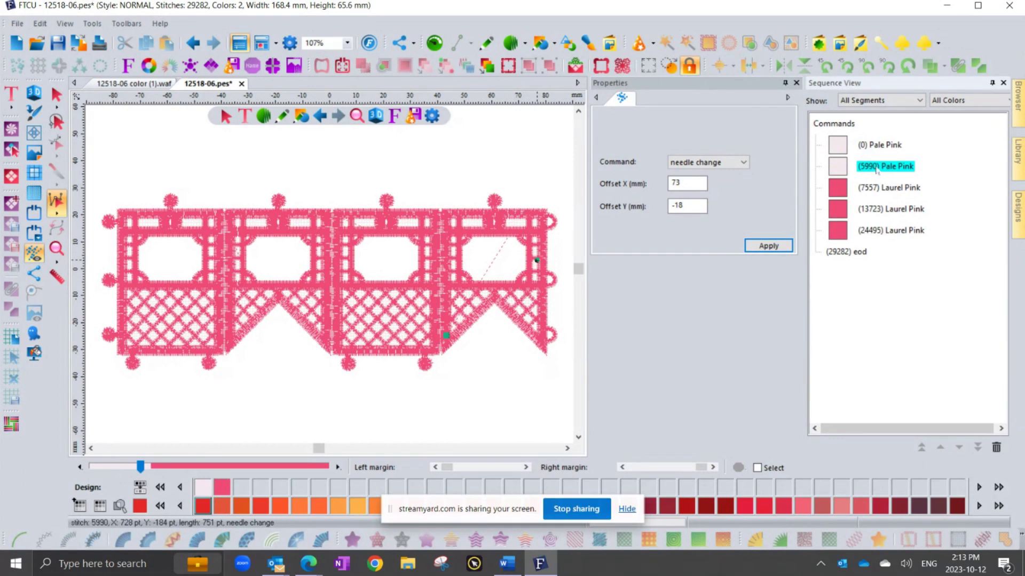
pyautogui.click(707, 163)
pyautogui.click(697, 172)
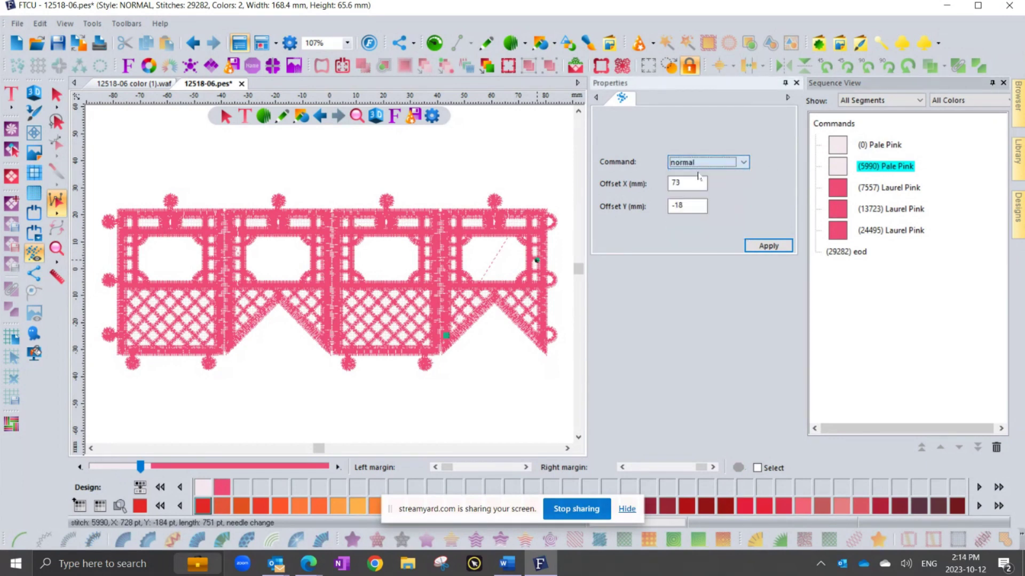
pyautogui.click(769, 245)
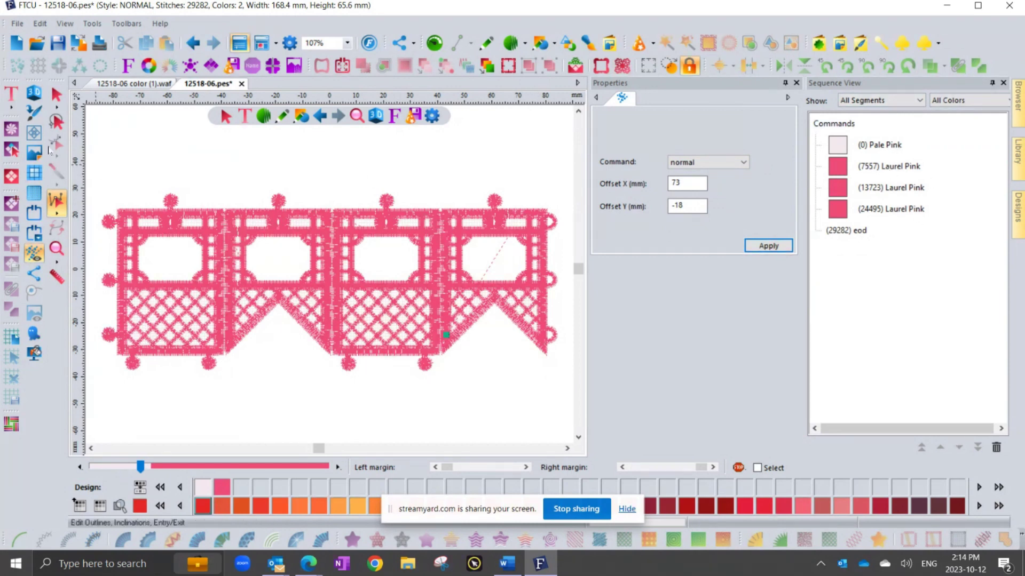
pyautogui.click(56, 94)
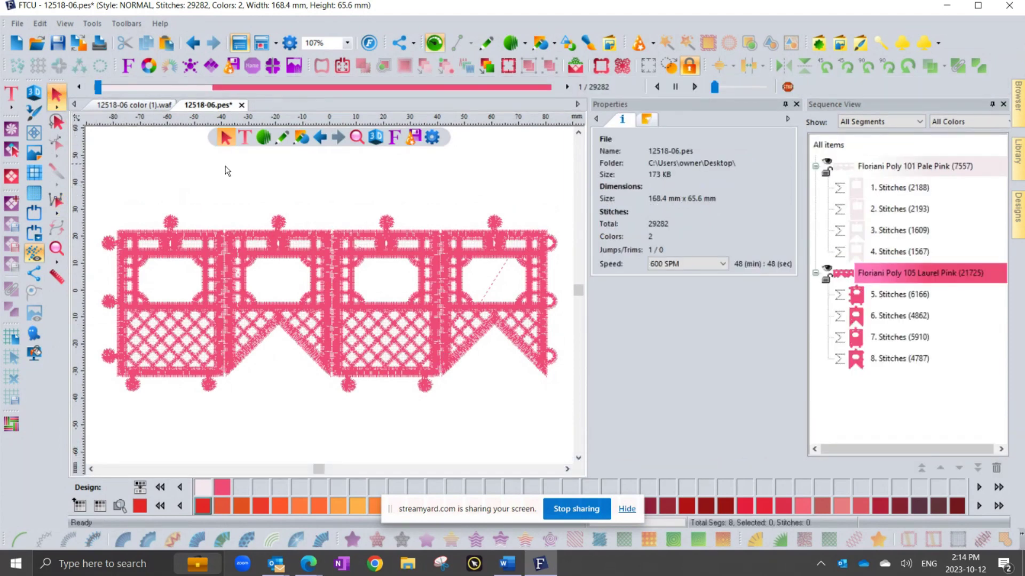
# Review Pale Pink segments 1–3 (including 2193 and 1609 stitches), then show the Commands list again.
pyautogui.click(899, 188)
pyautogui.click(899, 209)
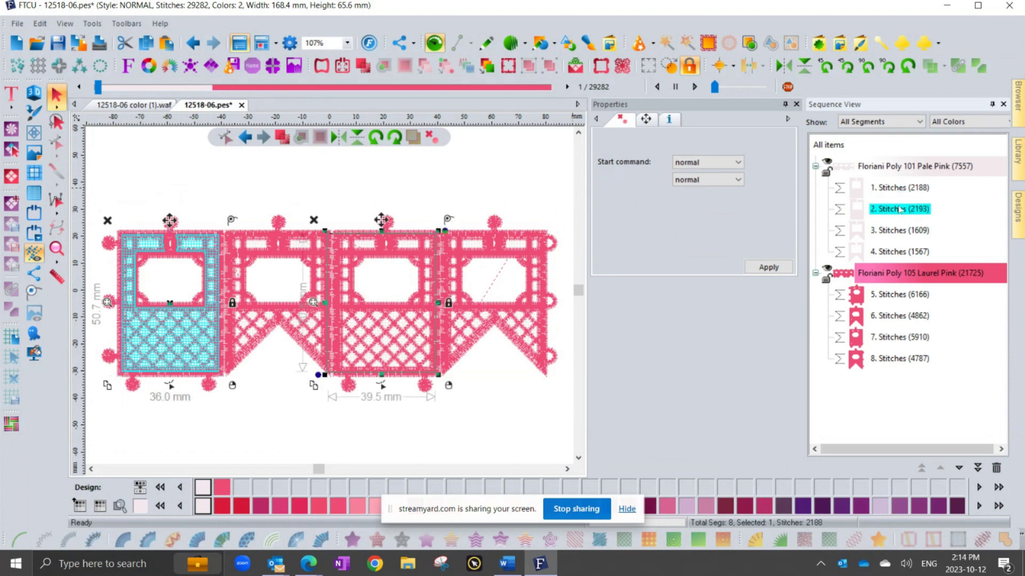
pyautogui.click(896, 234)
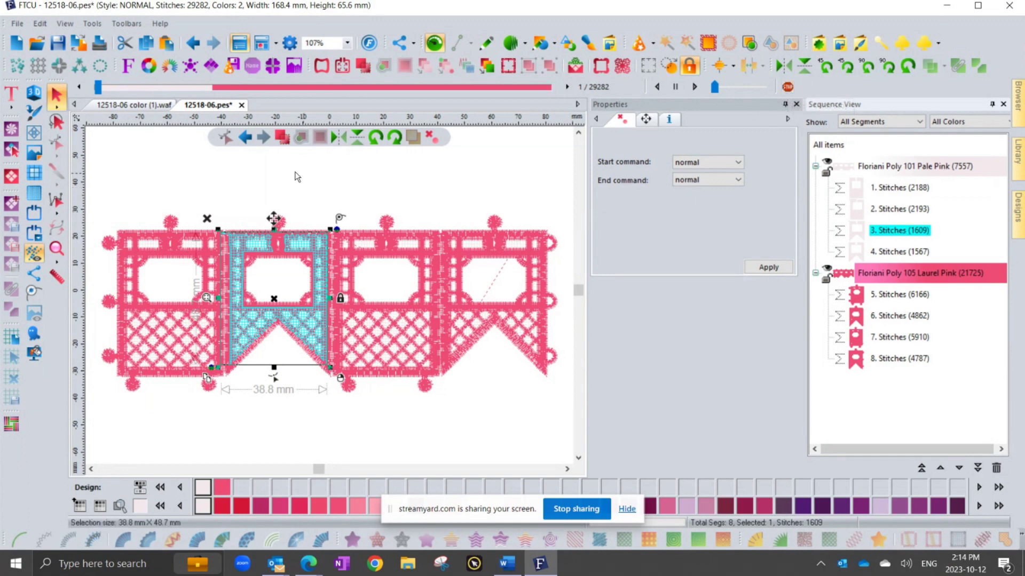
pyautogui.click(56, 209)
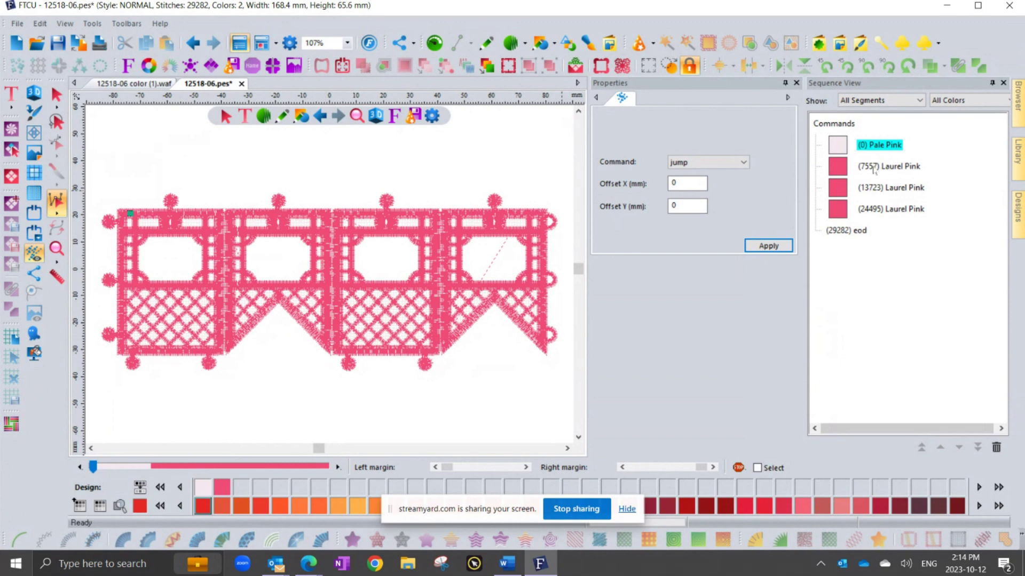
# Convert the Laurel Pink needle changes at stitches 13723 and 24495 to normal stitches.
pyautogui.click(875, 189)
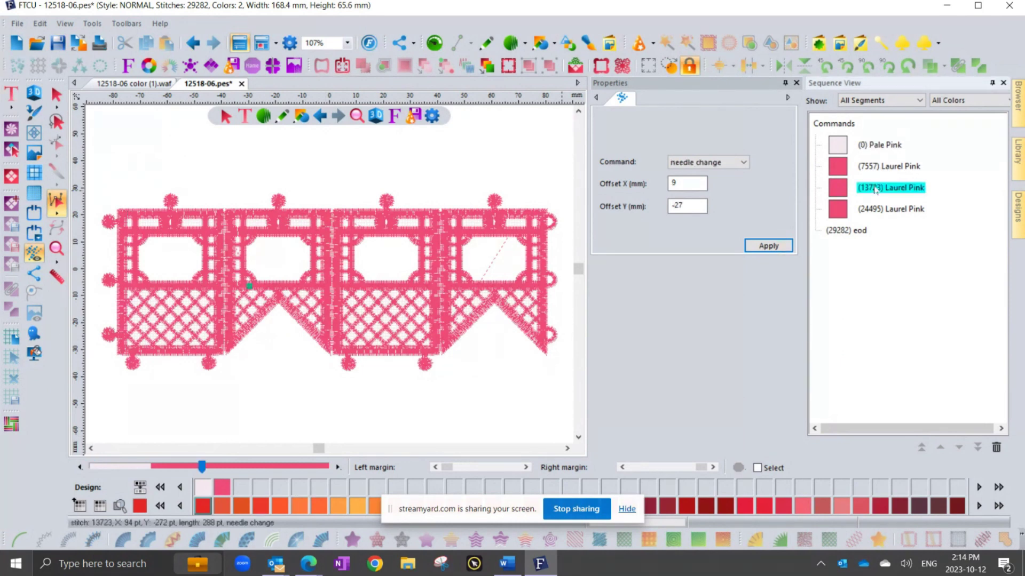
pyautogui.click(694, 163)
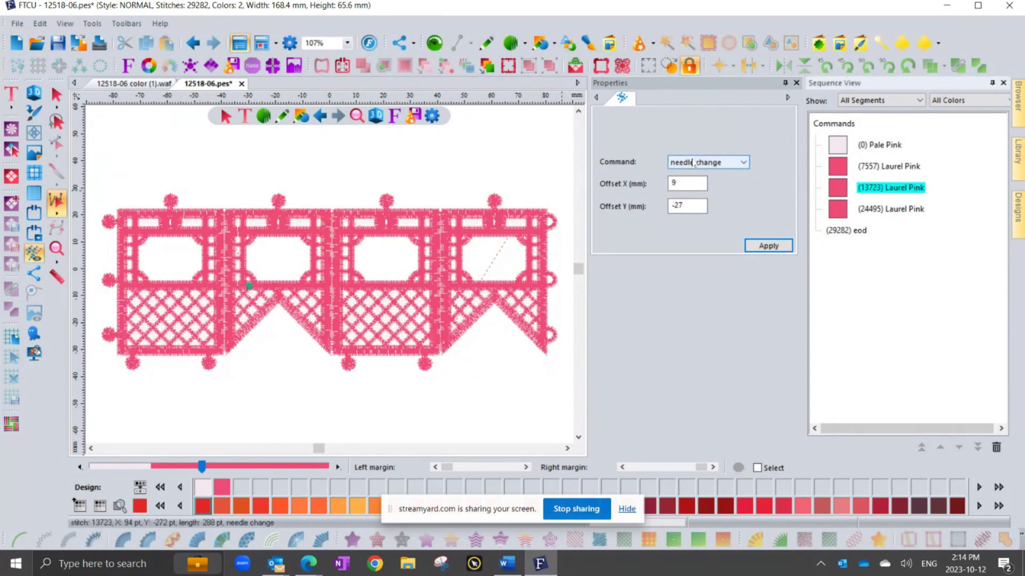
pyautogui.click(694, 173)
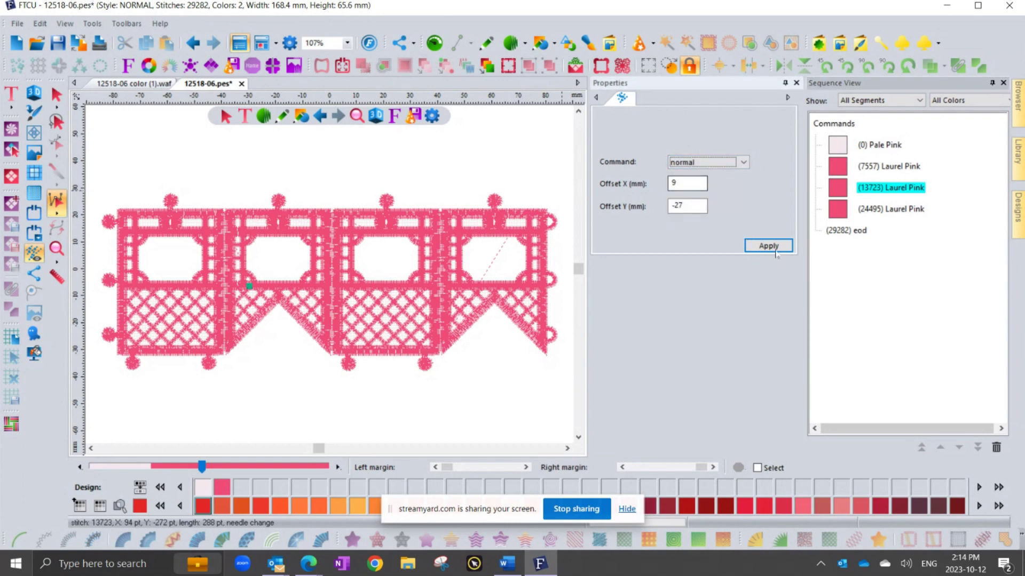
pyautogui.click(768, 246)
pyautogui.click(880, 189)
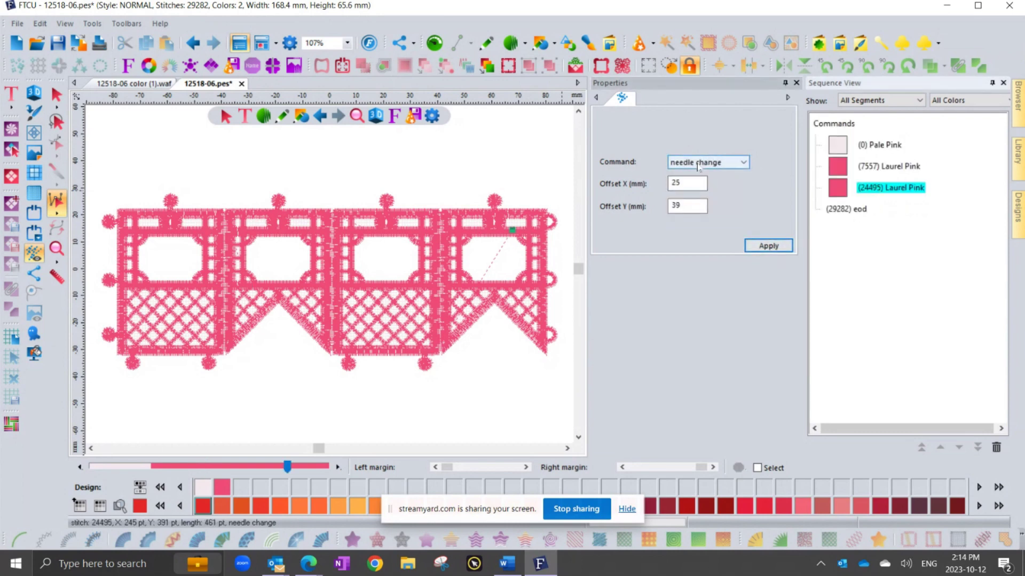
pyautogui.click(694, 163)
pyautogui.click(693, 174)
pyautogui.click(769, 246)
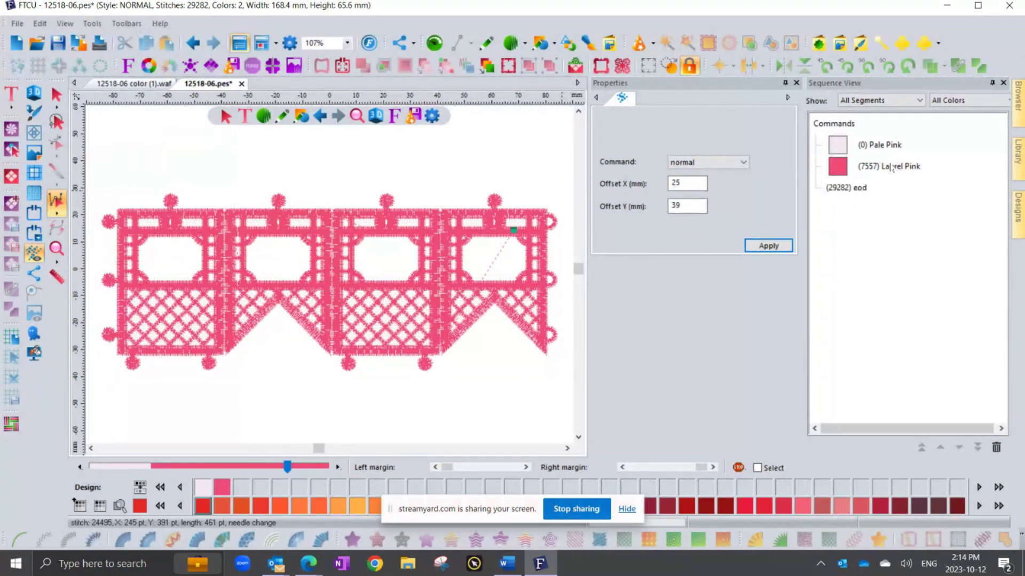
pyautogui.click(56, 95)
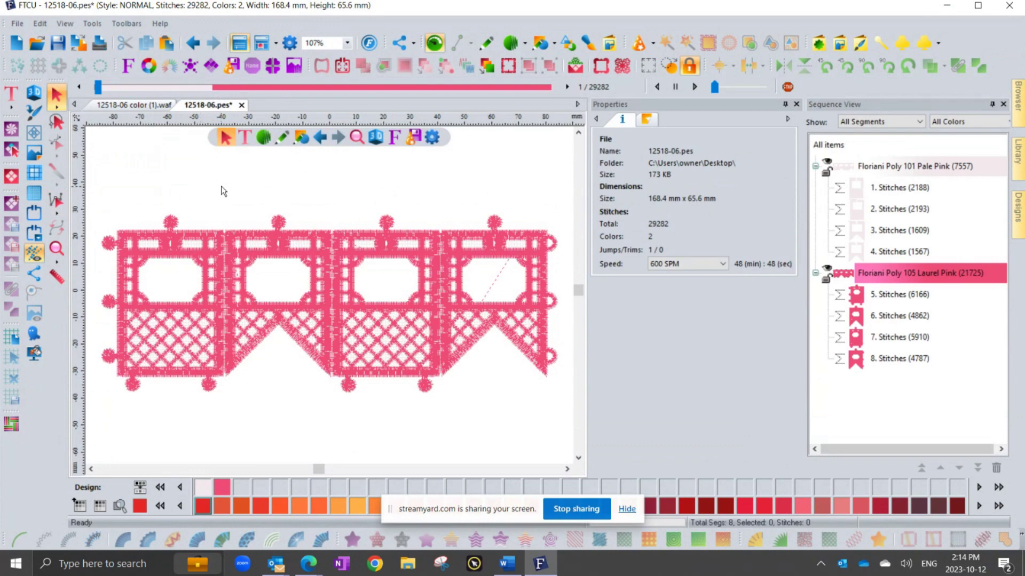